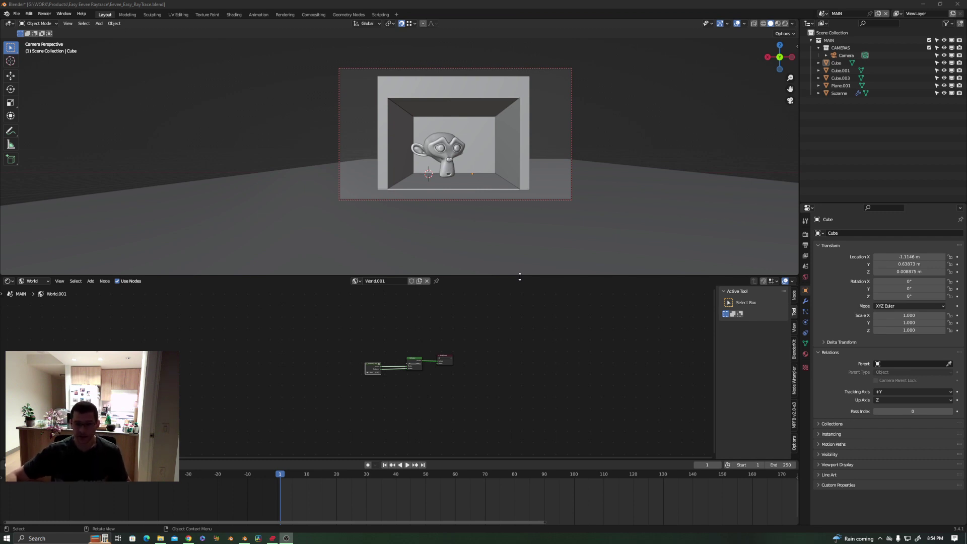
# Step: Switch the viewport to Rendered shading to see the room with full lighting
pyautogui.scroll(2, 428, 358)
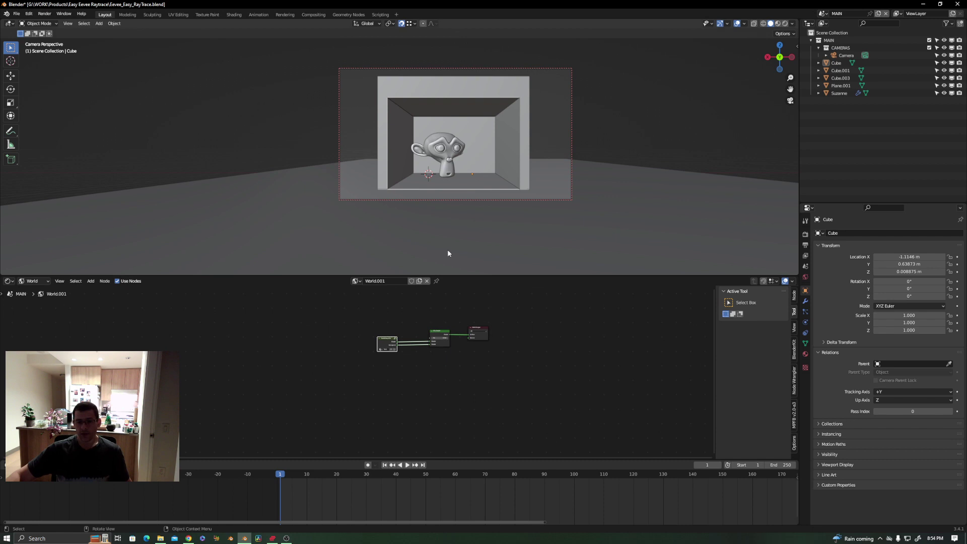
pyautogui.press('z')
pyautogui.click(489, 123)
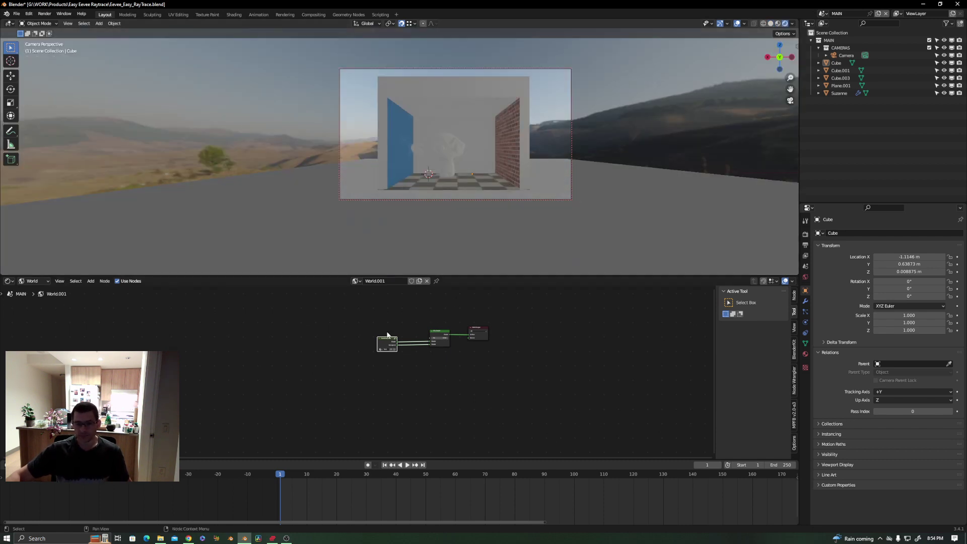
# Step: Inside NodeGroup.005, drag the Mapping node's Z rotation to turn the HDRI sky
pyautogui.scroll(1, 403, 355)
pyautogui.press('Tab')
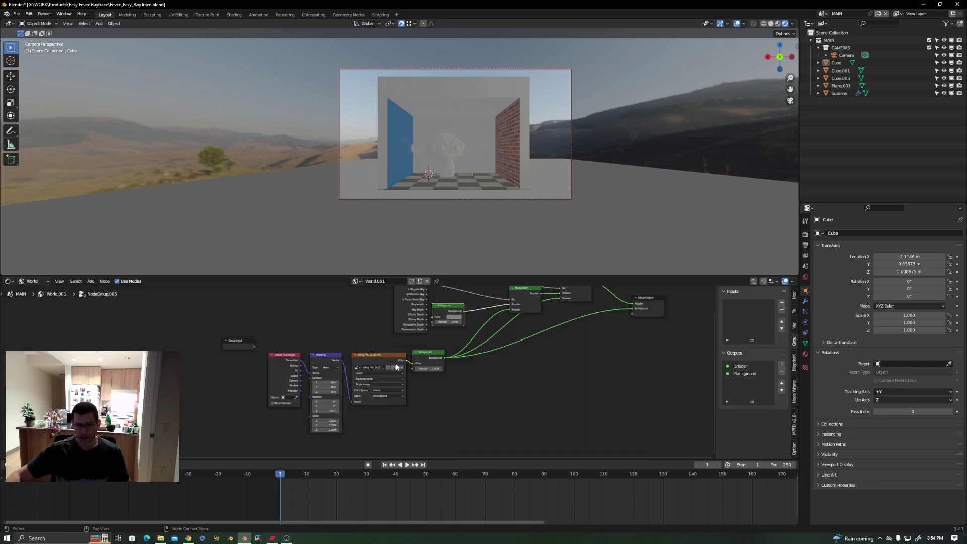
pyautogui.moveTo(332, 409)
pyautogui.mouseDown()
pyautogui.moveTo(388, 409)
pyautogui.moveTo(346, 409)
pyautogui.mouseUp()
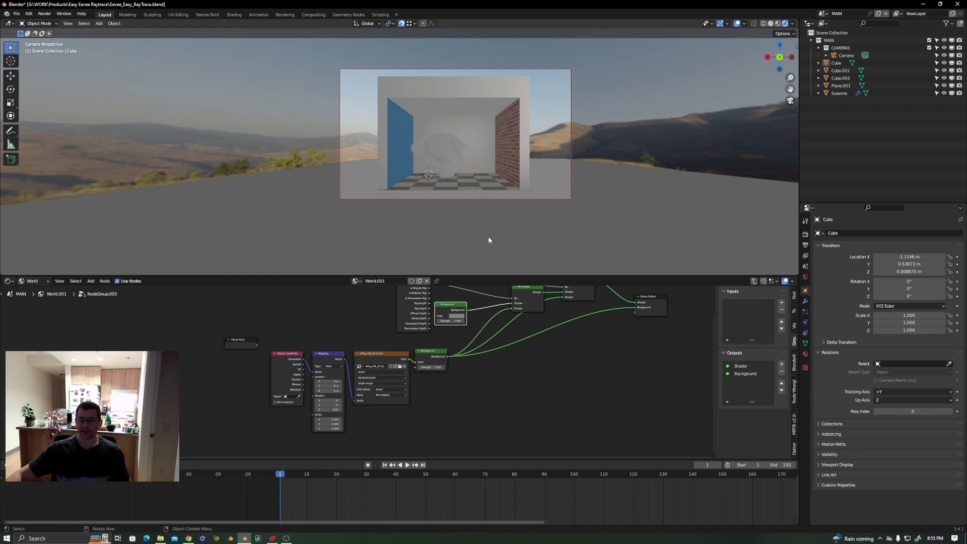
# Step: Leave the world node group, select Plane.001, and show its Object material nodes
pyautogui.press('Tab')
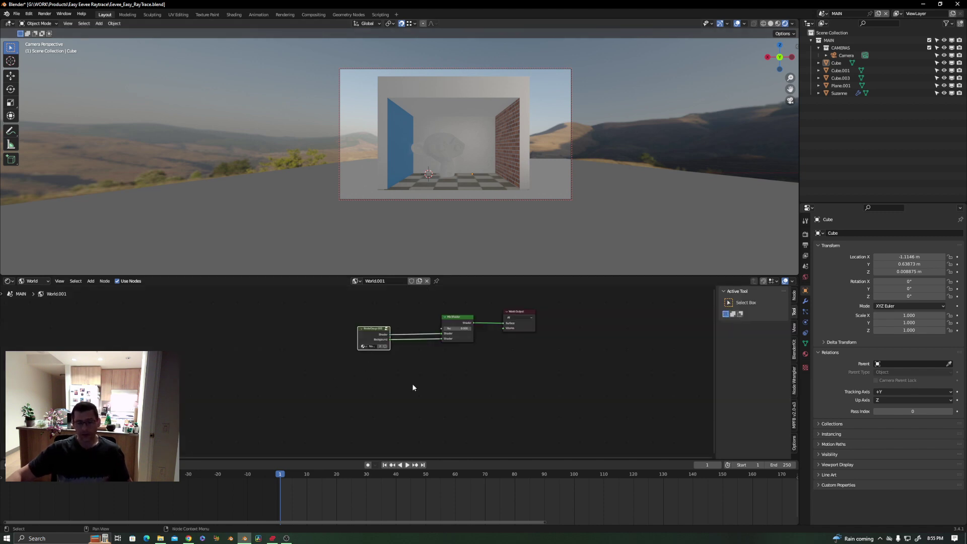
pyautogui.click(452, 234)
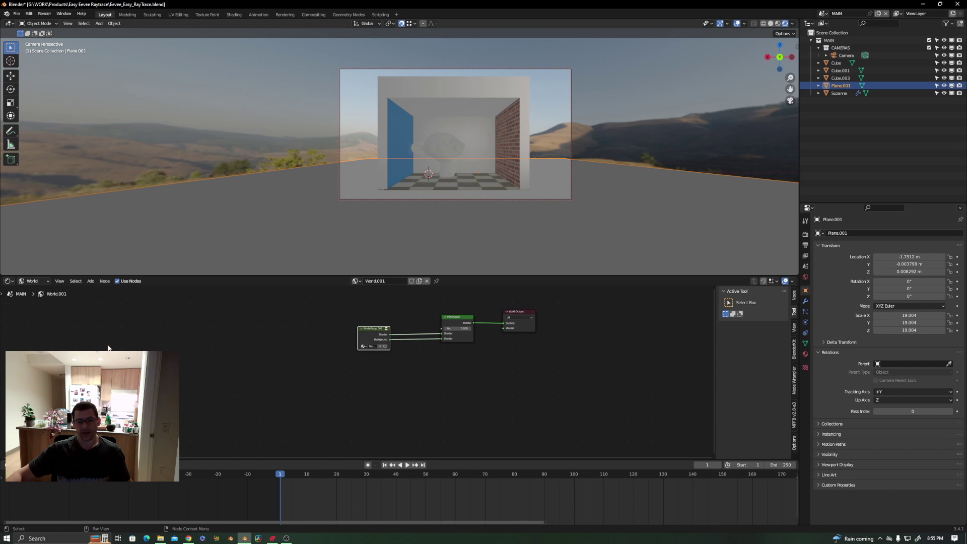
pyautogui.click(25, 282)
pyautogui.click(33, 297)
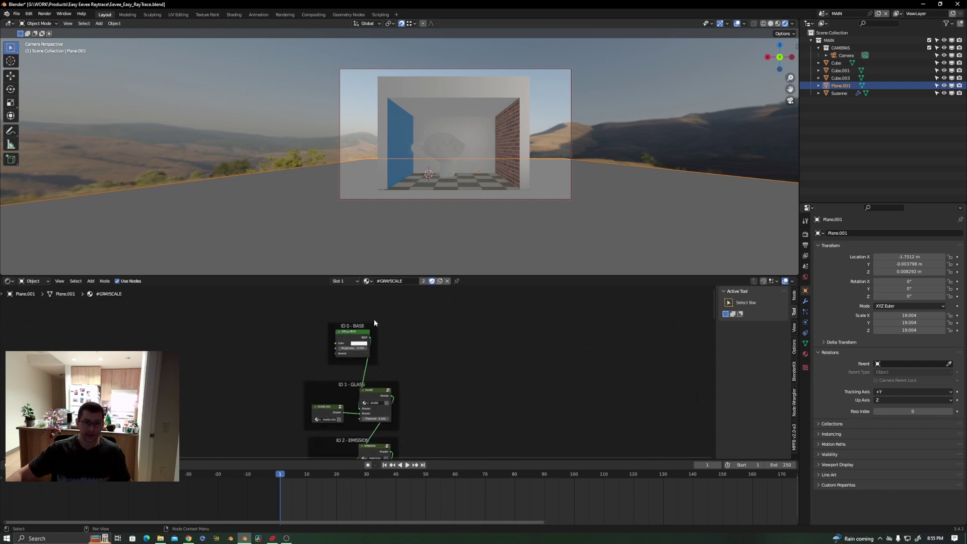
# Step: Pan and zoom to the ID 4 ALPHA node with its Image Texture and Threshold 3.000
pyautogui.moveTo(363, 360); pyautogui.dragTo(411, 344, button='middle')
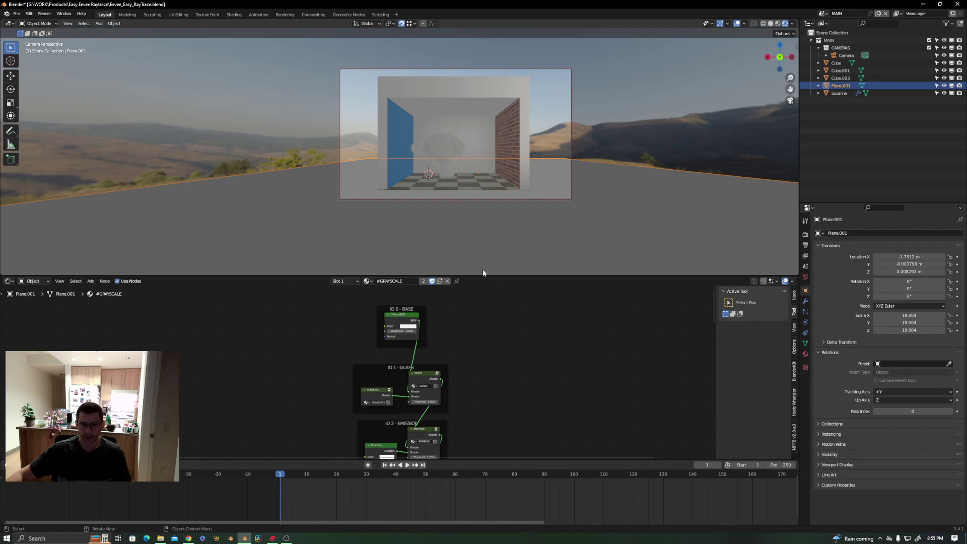
pyautogui.scroll(-2, 433, 398)
pyautogui.scroll(3, 438, 411)
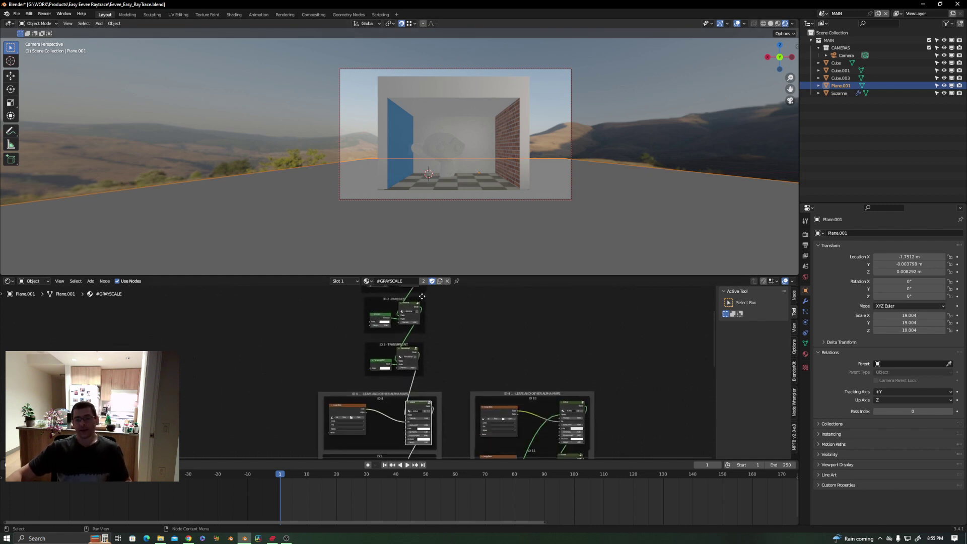
pyautogui.moveTo(437, 411); pyautogui.dragTo(400, 327, button='middle')
pyautogui.scroll(2, 400, 379)
pyautogui.scroll(2, 400, 379)
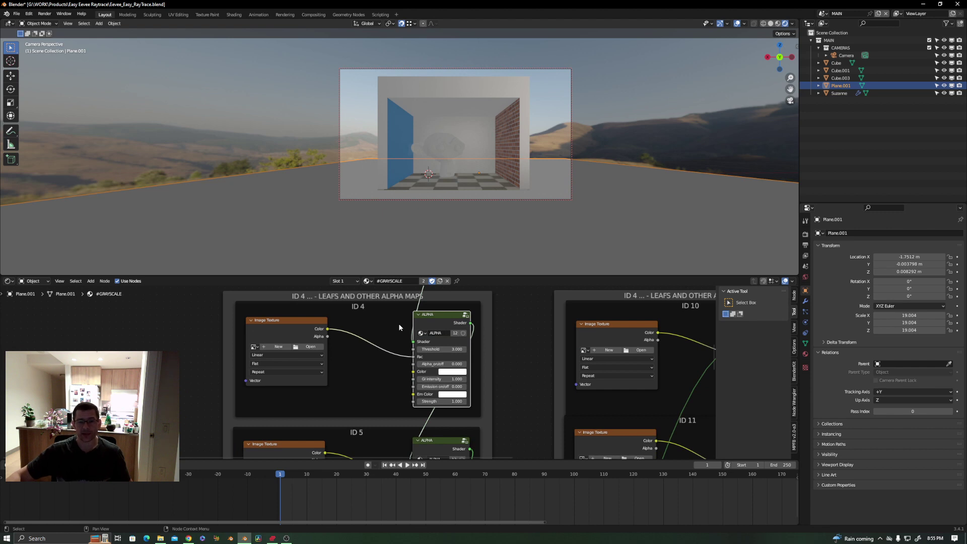
pyautogui.scroll(-3, 398, 325)
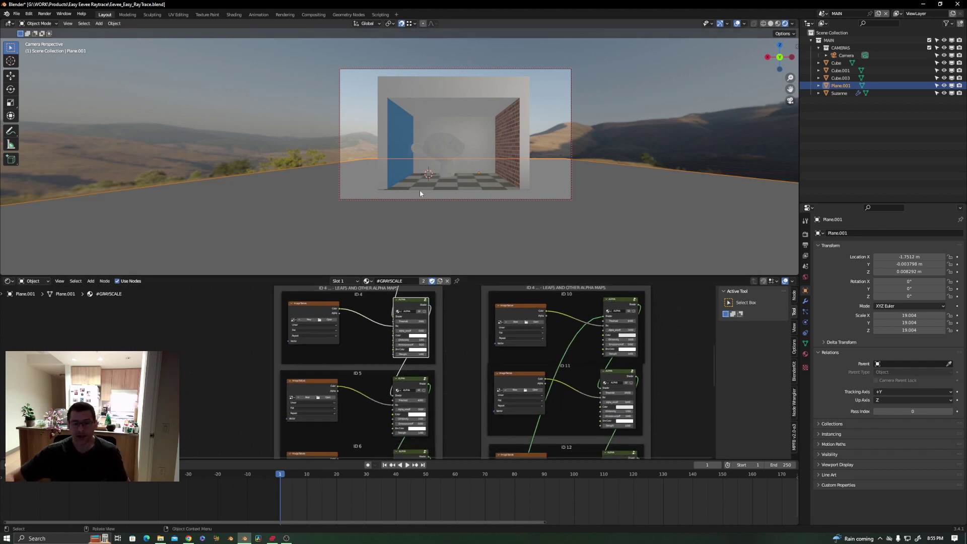
pyautogui.scroll(2, 364, 347)
pyautogui.moveTo(384, 359); pyautogui.dragTo(329, 409, button='middle')
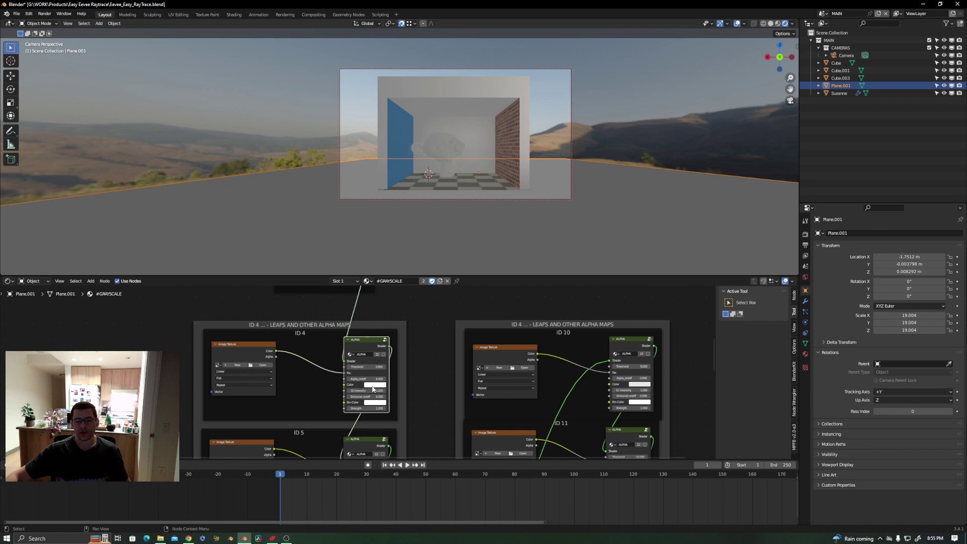
pyautogui.scroll(3, 372, 388)
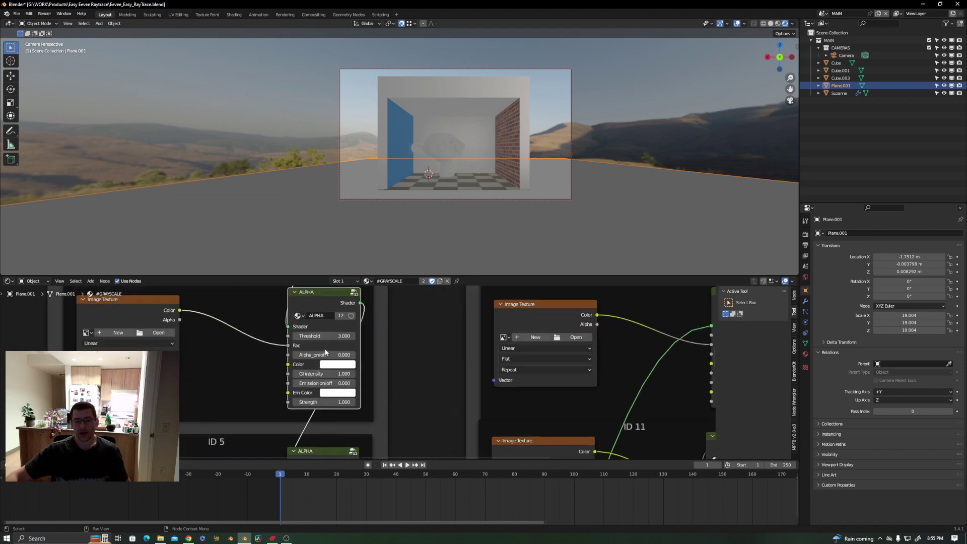
pyautogui.scroll(4, 325, 352)
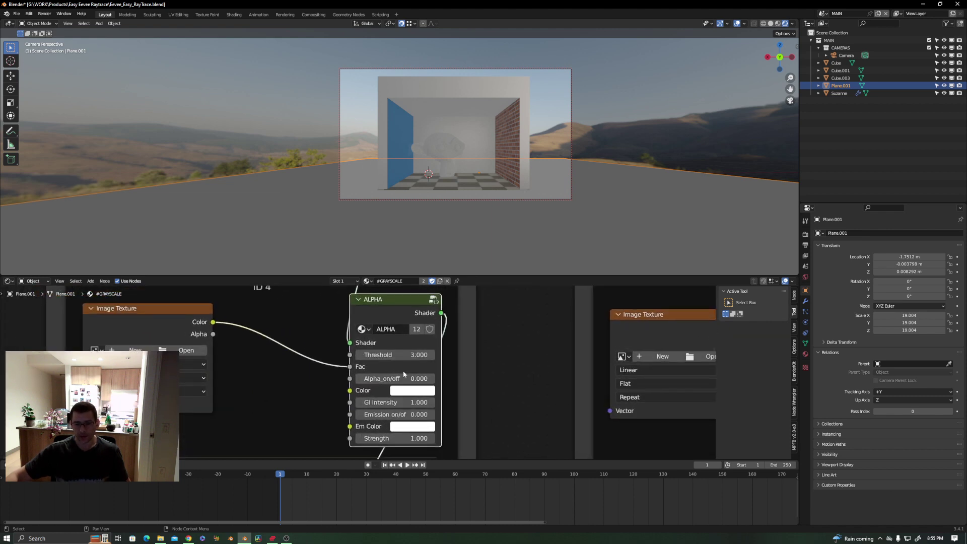
pyautogui.scroll(-2, 339, 350)
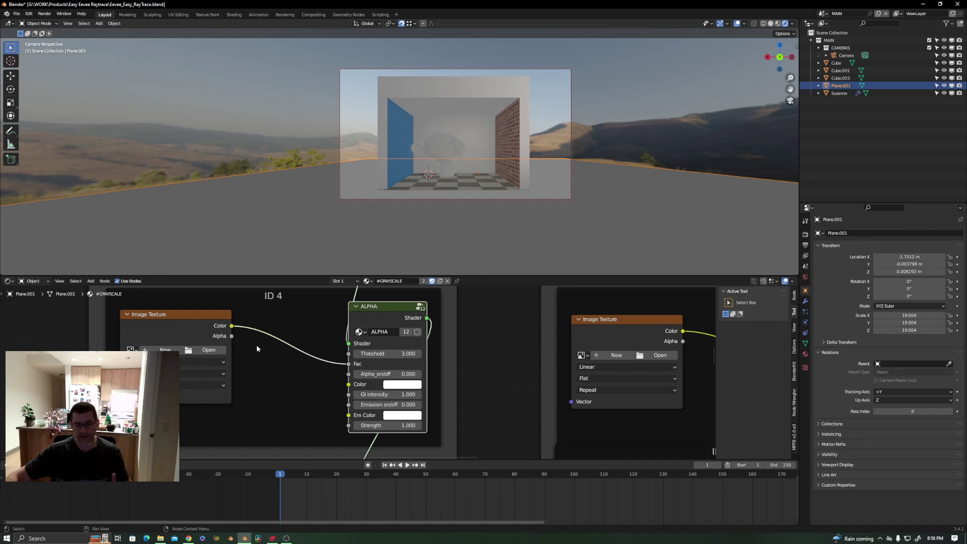
# Step: Set the ID 4 ALPHA Strength to 1.666 and pan toward the ID 1 GLASS group
pyautogui.moveTo(400, 379); pyautogui.dragTo(409, 371, button='middle')
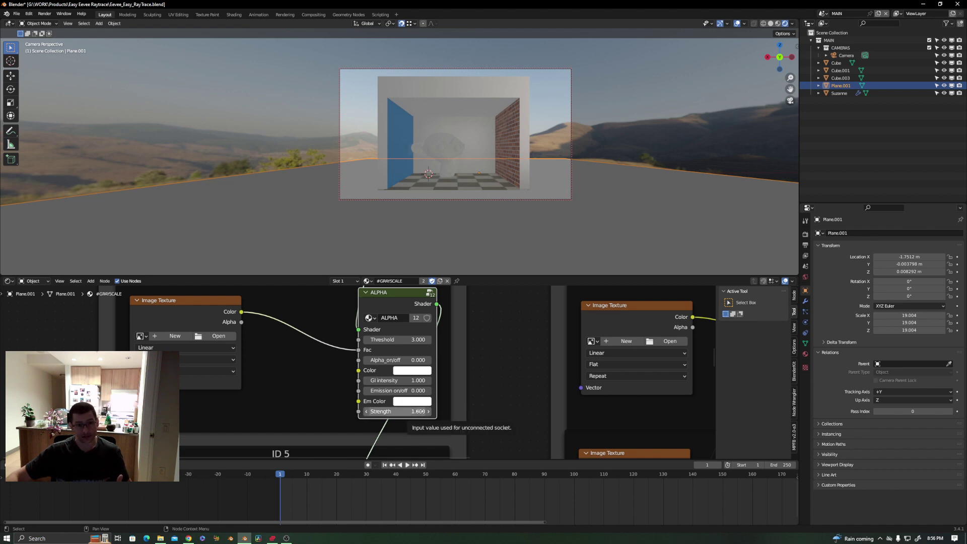
pyautogui.scroll(-6, 418, 412)
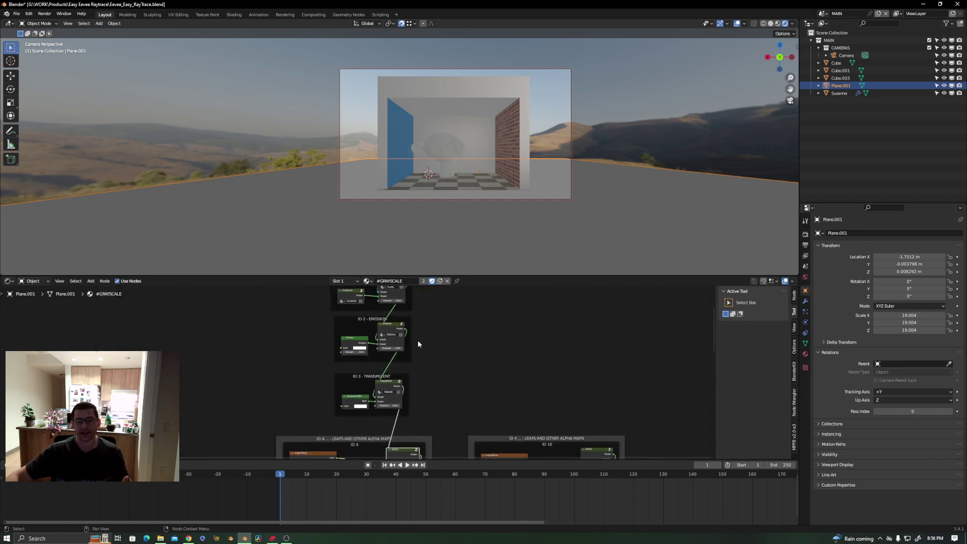
pyautogui.moveTo(418, 340); pyautogui.dragTo(453, 353, button='middle')
pyautogui.moveTo(428, 322); pyautogui.dragTo(449, 337, button='middle')
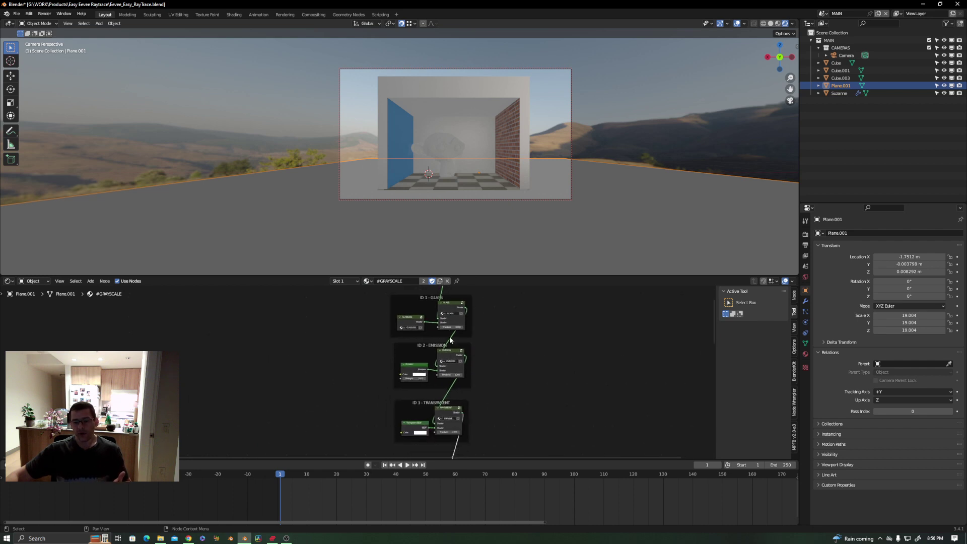
# Step: Zoom and pan across the ID 3 TRANSPARENT and ID 2 EMISSION frames
pyautogui.scroll(3, 438, 363)
pyautogui.scroll(-3, 433, 373)
pyautogui.scroll(3, 430, 381)
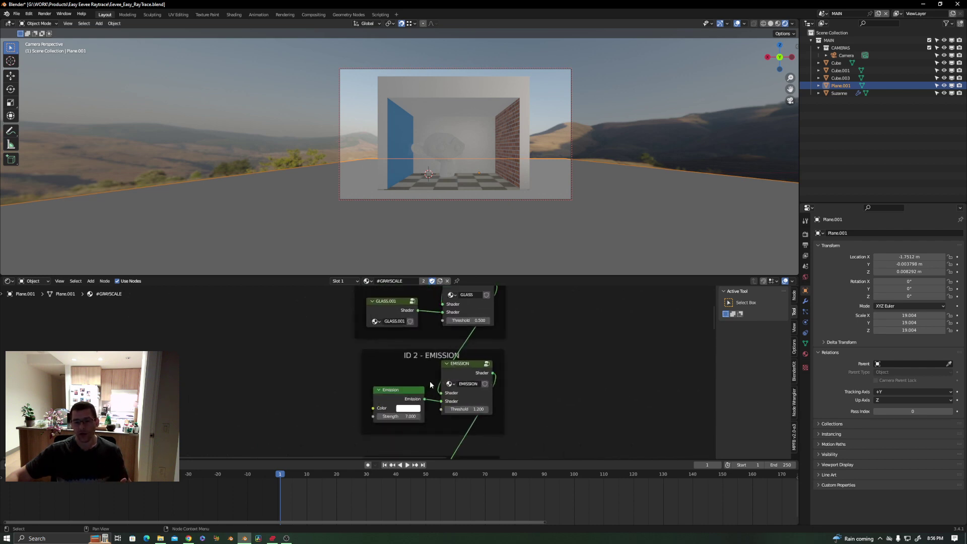
pyautogui.scroll(1, 430, 381)
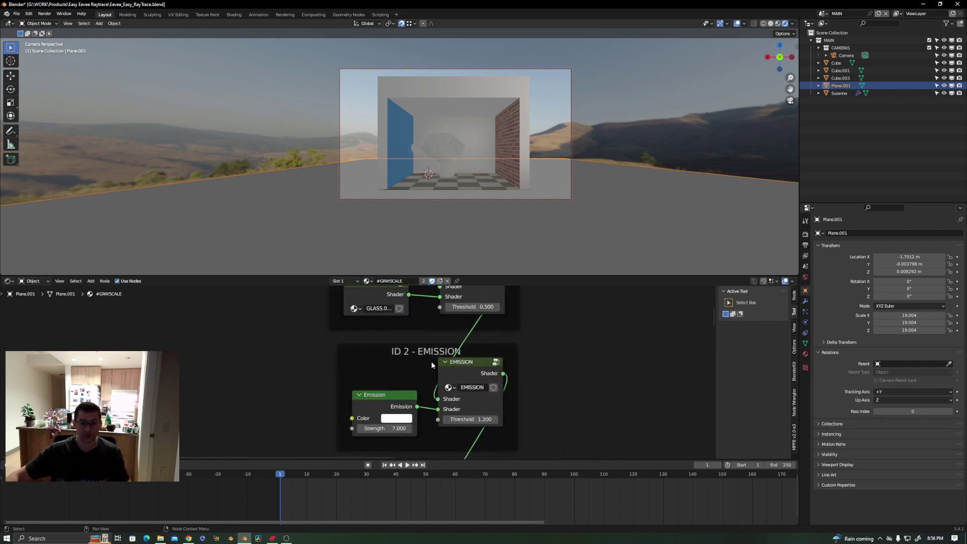
pyautogui.moveTo(431, 363); pyautogui.dragTo(419, 322, button='middle')
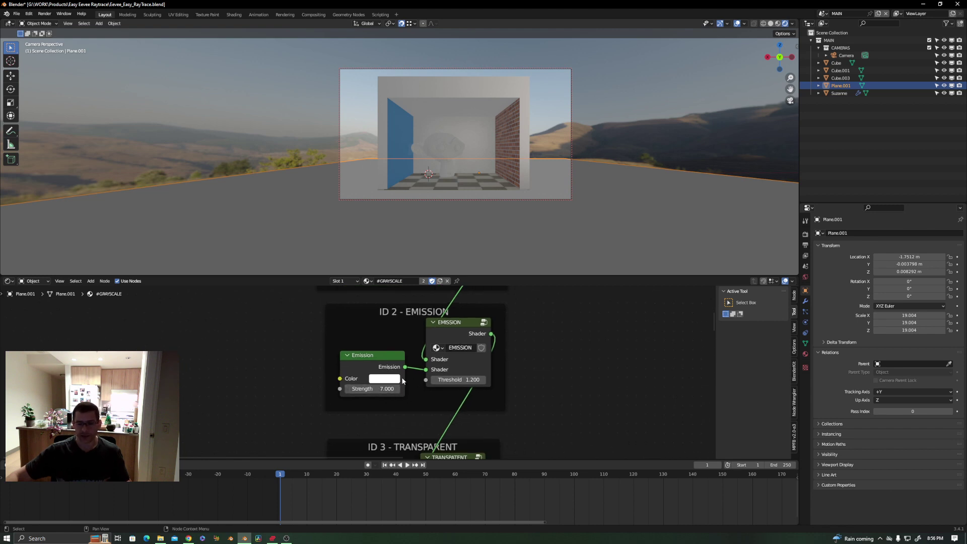
pyautogui.scroll(-3, 459, 375)
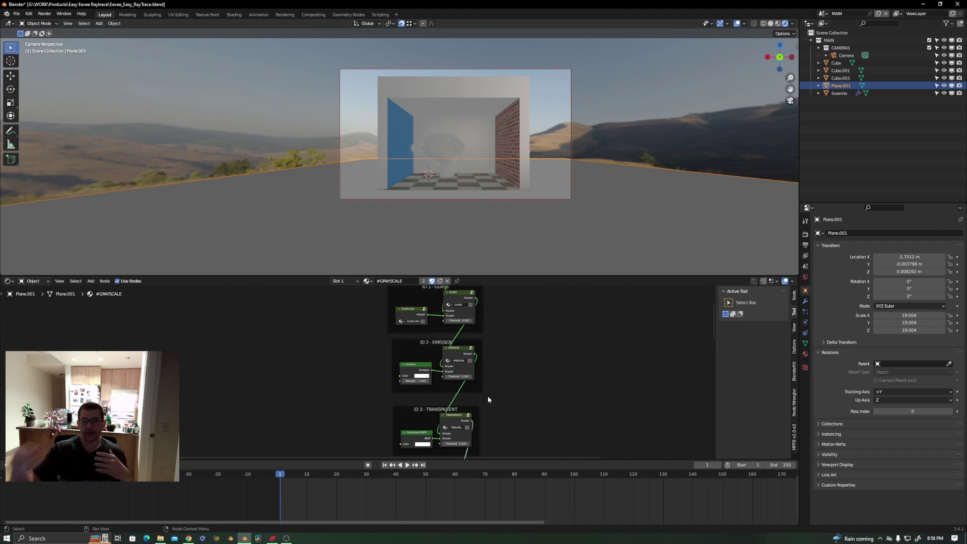
pyautogui.moveTo(488, 399); pyautogui.dragTo(467, 361, button='middle')
pyautogui.scroll(3, 398, 335)
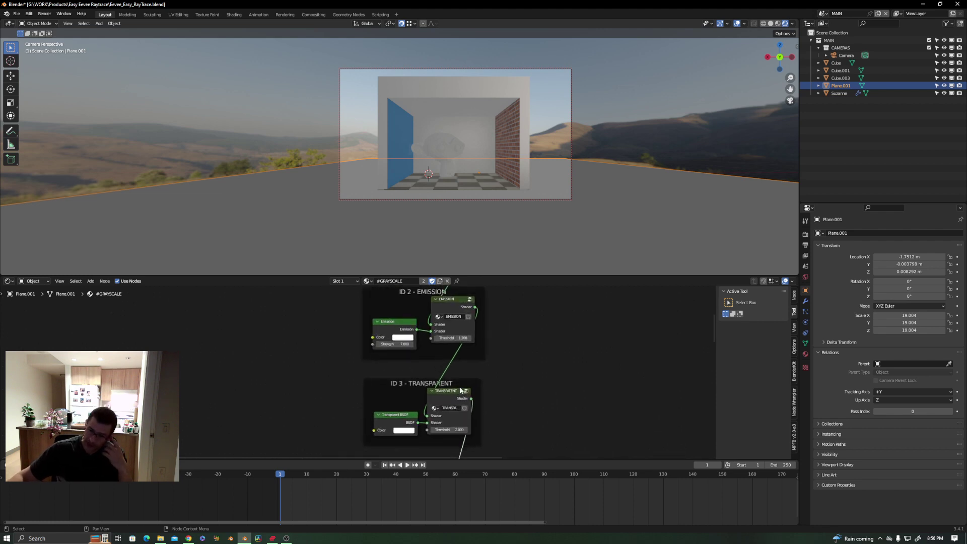
pyautogui.scroll(2, 397, 335)
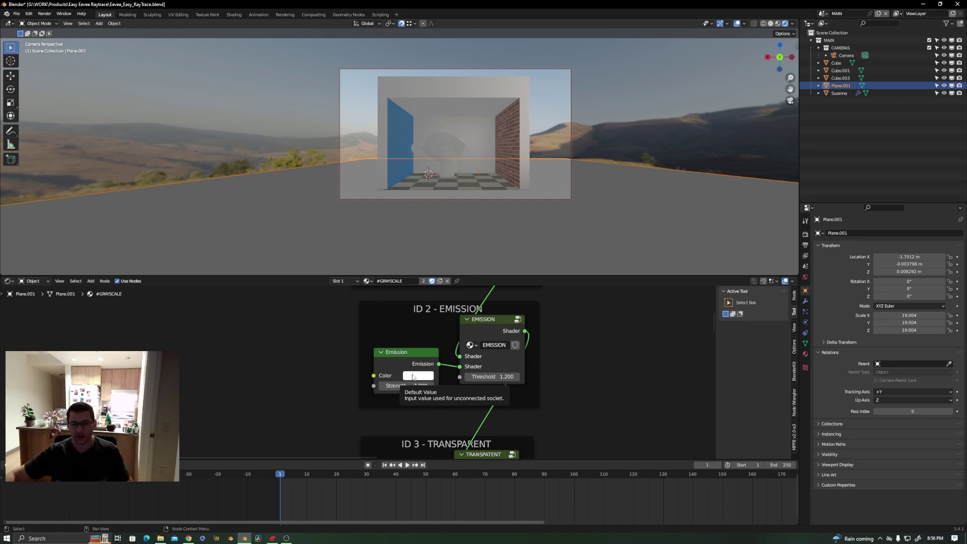
pyautogui.scroll(-4, 413, 377)
pyautogui.keyDown('shift'); pyautogui.scroll(-5, 440, 360); pyautogui.keyUp('shift')
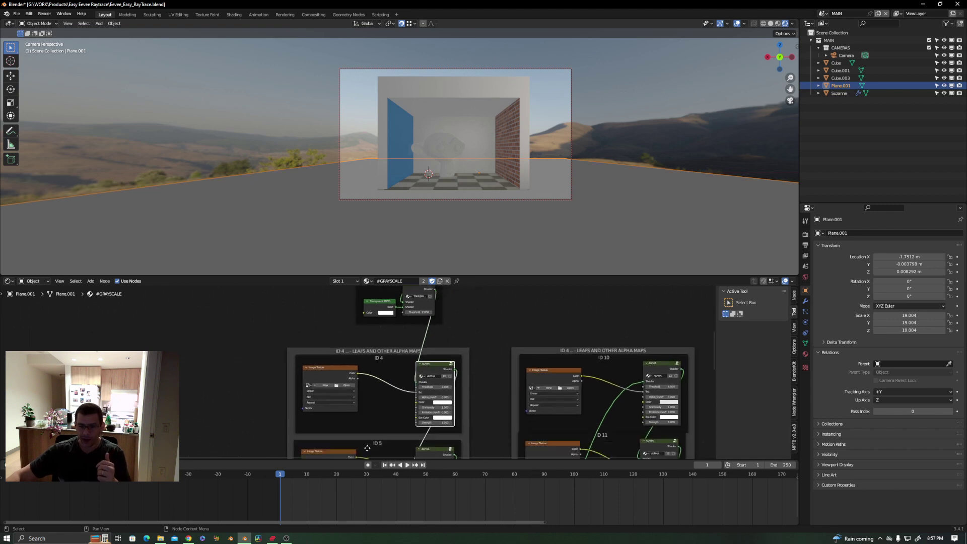
pyautogui.scroll(-1, 361, 453)
pyautogui.scroll(-3, 377, 393)
pyautogui.keyDown('shift'); pyautogui.scroll(-4, 379, 383); pyautogui.keyUp('shift')
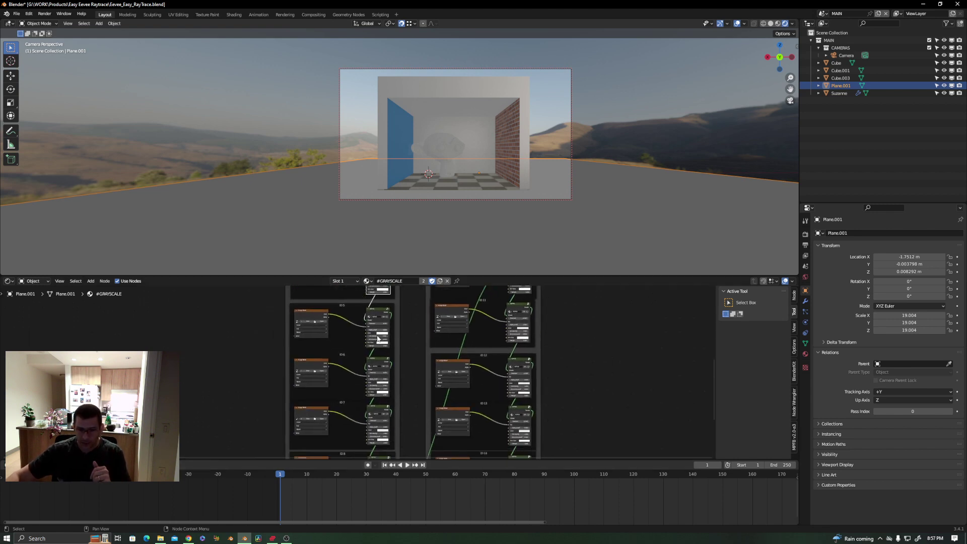
pyautogui.keyDown('shift'); pyautogui.scroll(-2, 383, 365); pyautogui.keyUp('shift')
pyautogui.keyDown('shift'); pyautogui.scroll(-5, 382, 365); pyautogui.keyUp('shift')
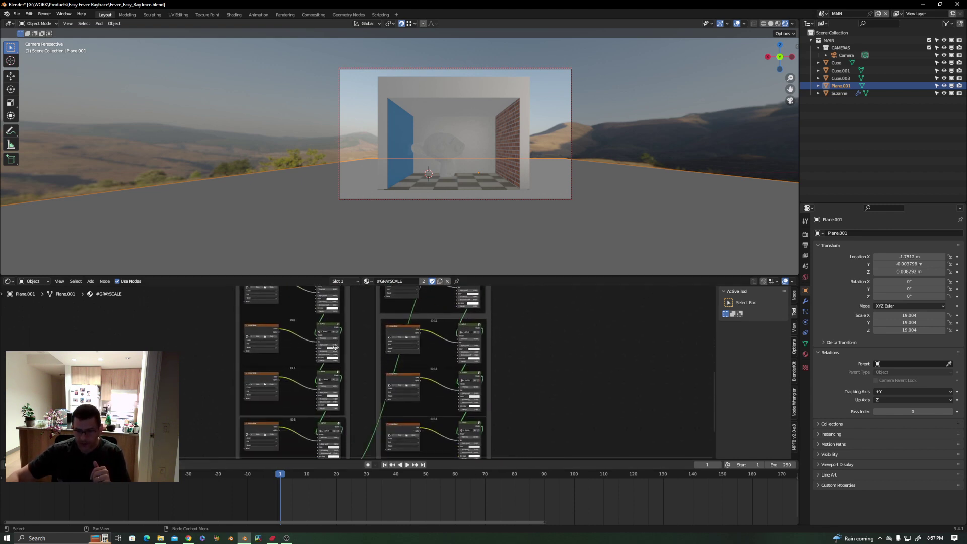
pyautogui.keyDown('shift'); pyautogui.scroll(5, 420, 380); pyautogui.keyUp('shift')
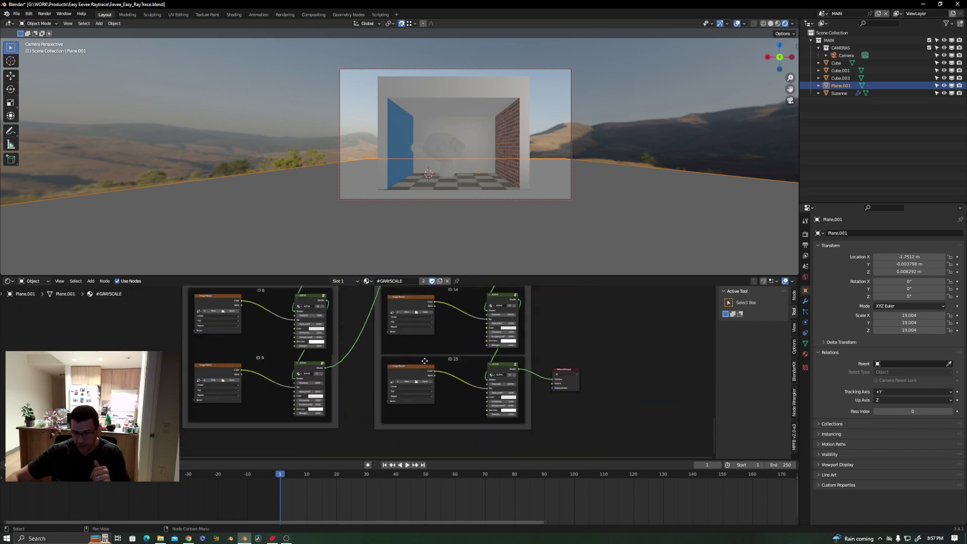
pyautogui.scroll(-3, 433, 392)
pyautogui.scroll(4, 457, 407)
pyautogui.keyDown('shift'); pyautogui.scroll(2, 463, 299); pyautogui.keyUp('shift')
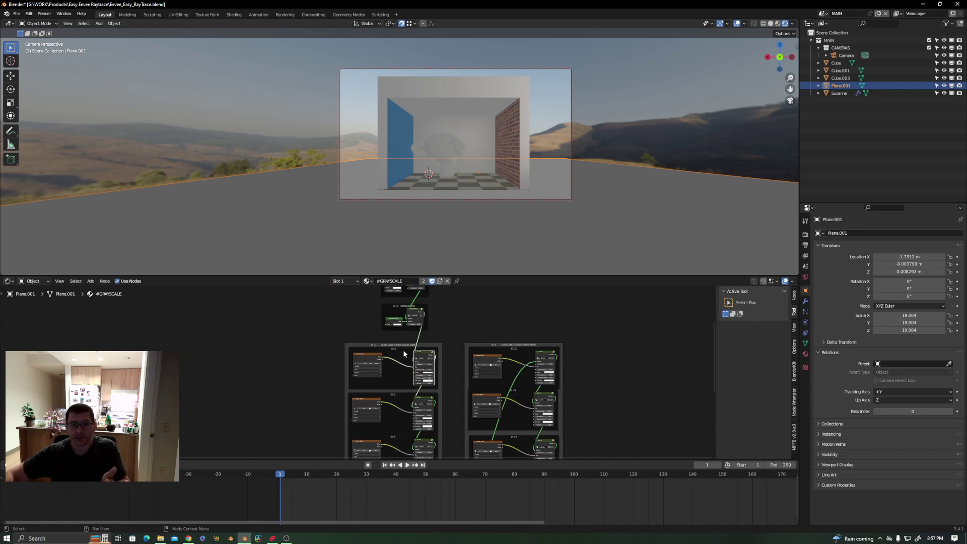
pyautogui.scroll(3, 401, 365)
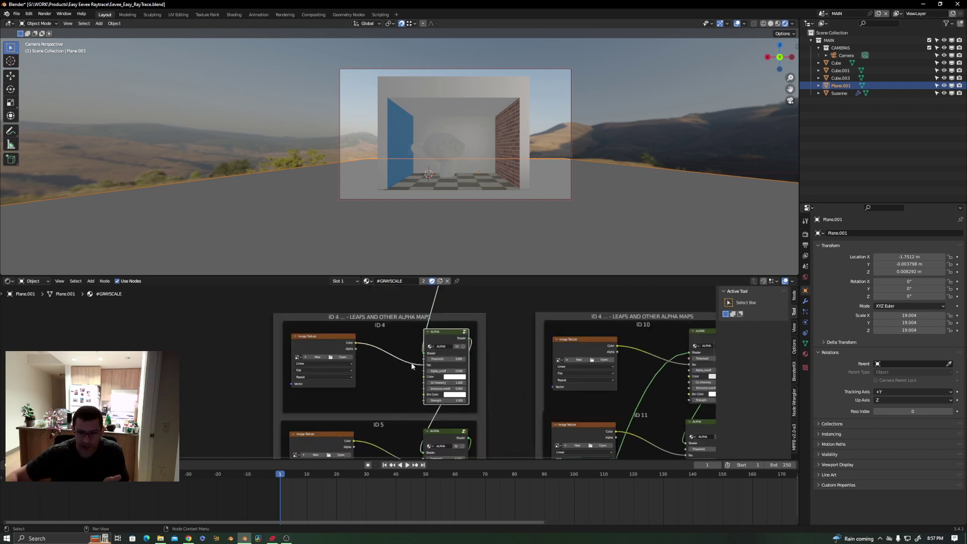
pyautogui.keyDown('shift'); pyautogui.scroll(1, 428, 366); pyautogui.keyUp('shift')
pyautogui.scroll(1, 429, 366)
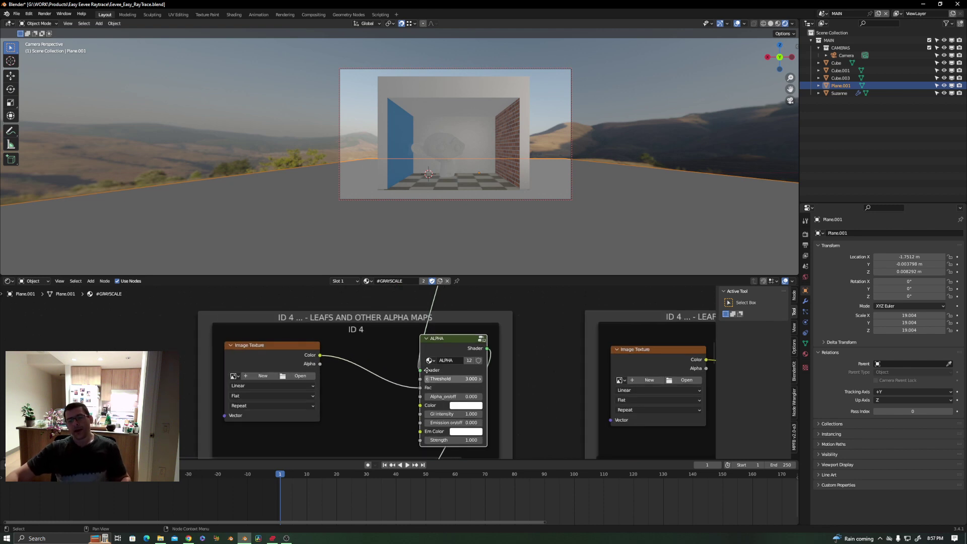
pyautogui.keyDown('shift'); pyautogui.scroll(-1, 430, 347); pyautogui.keyUp('shift')
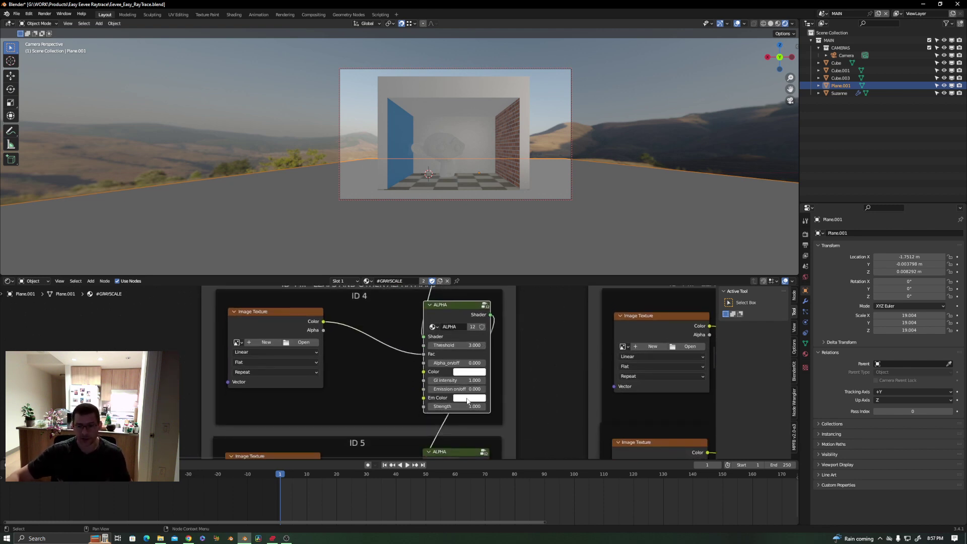
pyautogui.moveTo(466, 401); pyautogui.dragTo(463, 413, button='middle')
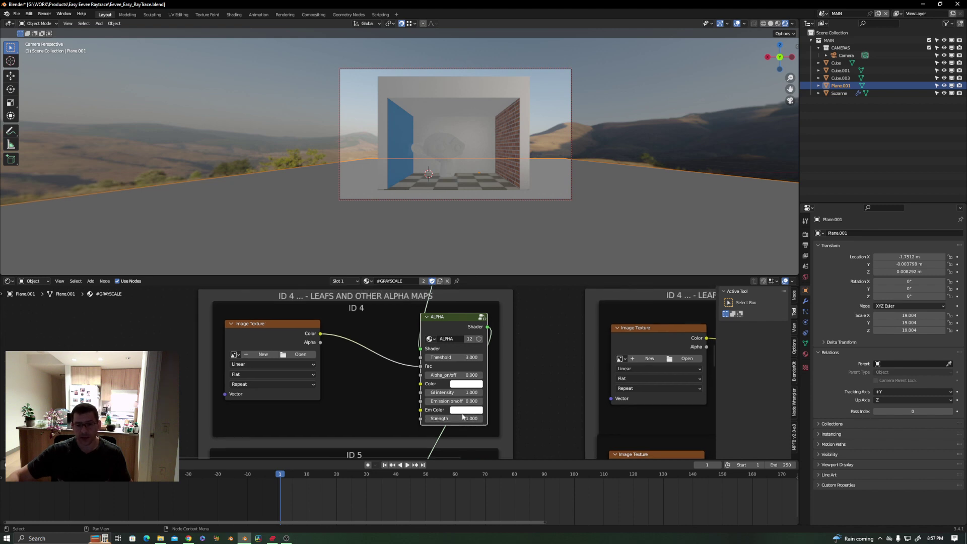
pyautogui.moveTo(410, 401); pyautogui.dragTo(405, 410, button='middle')
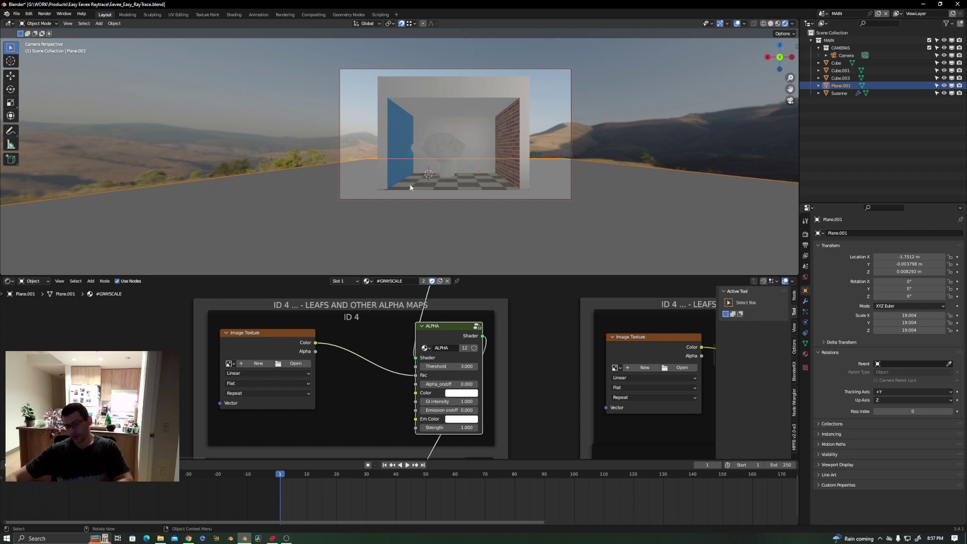
# Step: Render the Suzanne room with F12 and zoom around the render result
pyautogui.press('F12')
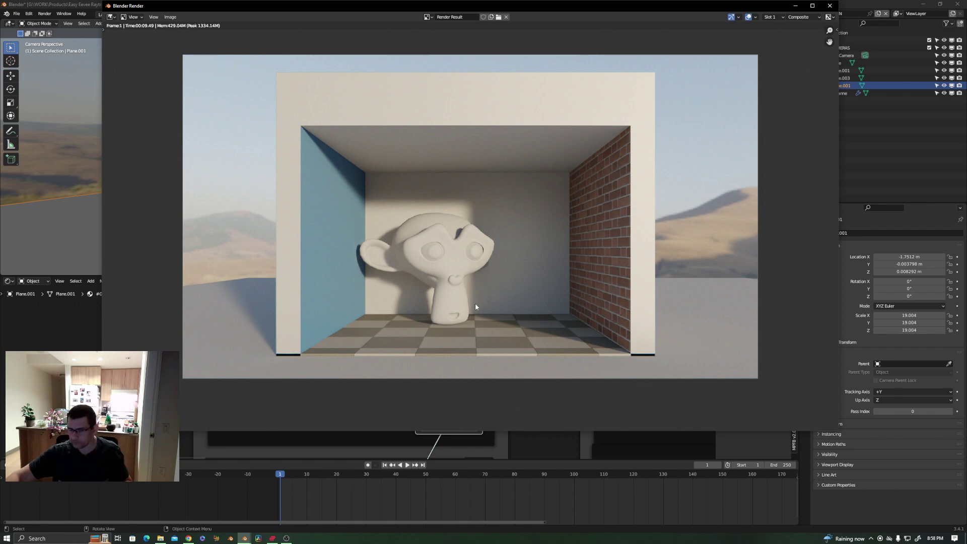
pyautogui.scroll(2, 428, 305)
pyautogui.scroll(-2, 429, 305)
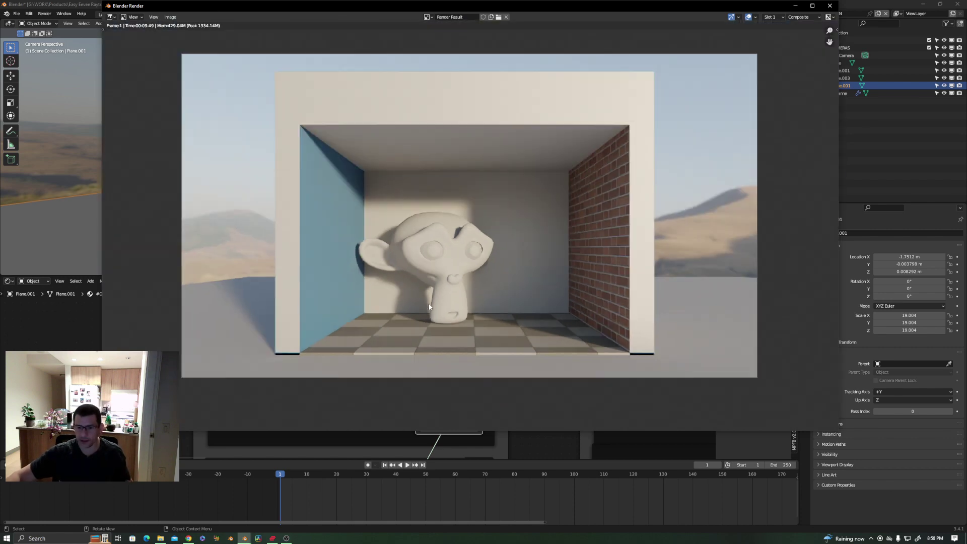
pyautogui.scroll(2, 341, 185)
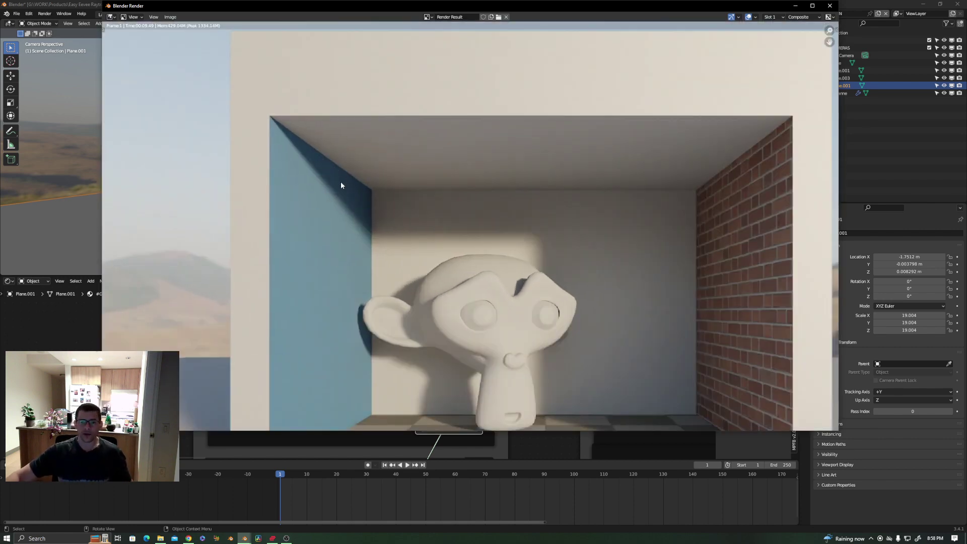
pyautogui.scroll(-3, 339, 367)
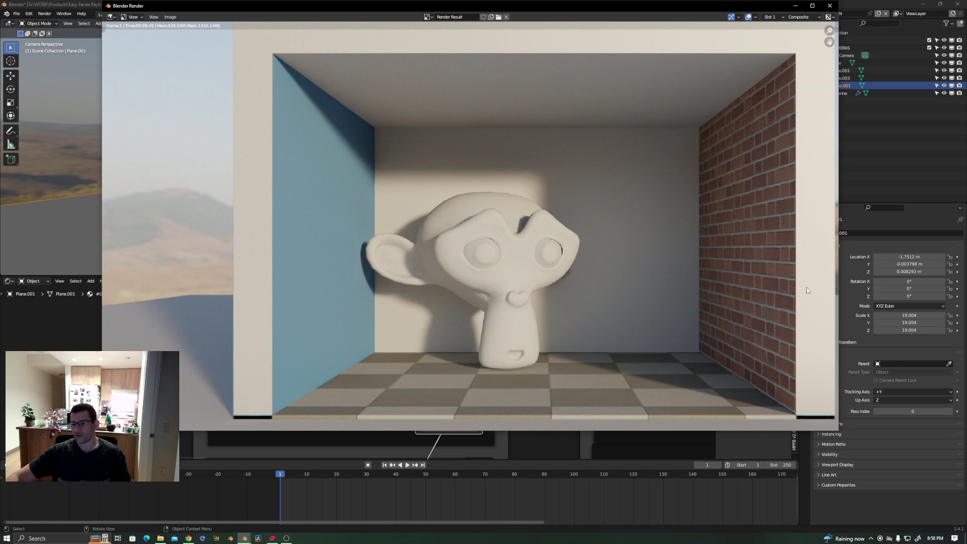
pyautogui.scroll(6, 345, 108)
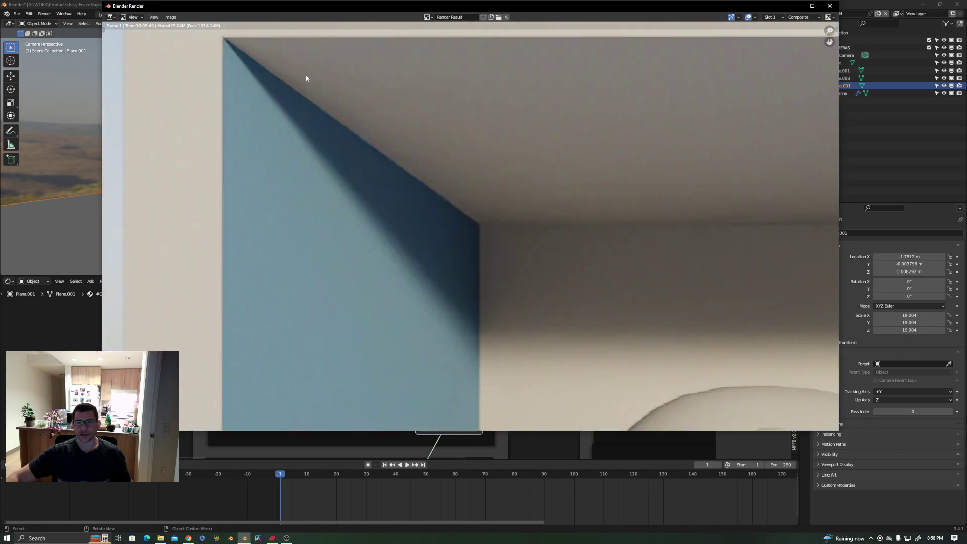
pyautogui.scroll(-2, 395, 168)
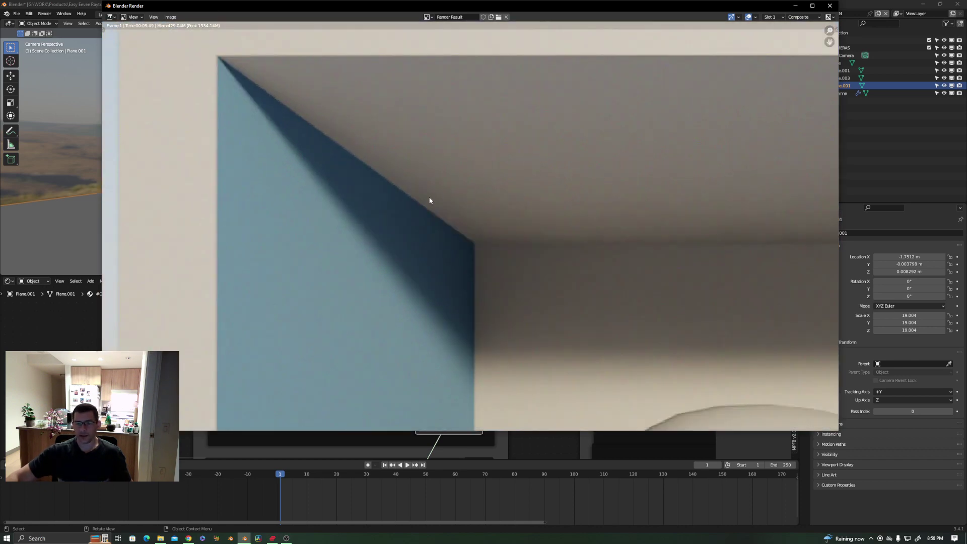
pyautogui.scroll(-4, 429, 201)
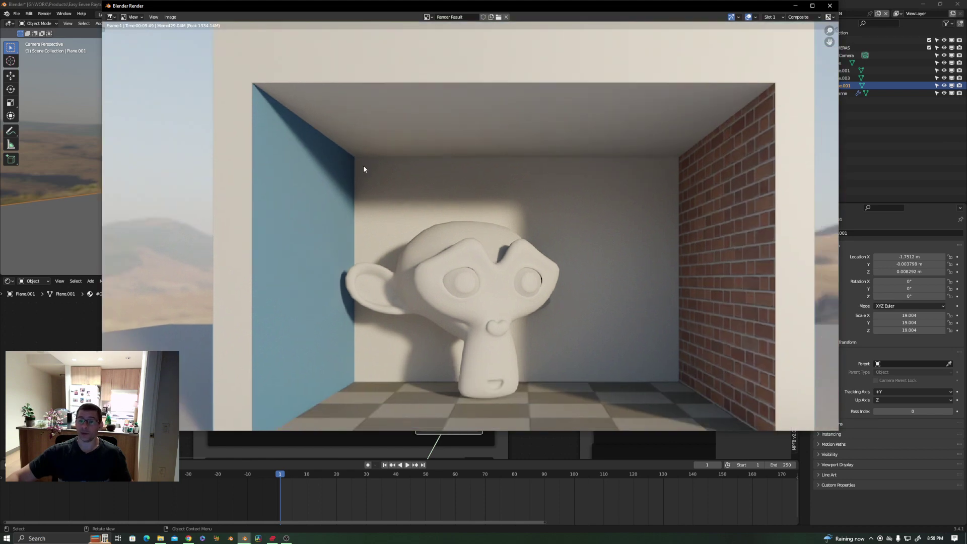
pyautogui.scroll(-2, 363, 166)
# Step: Switch the render window to the empty Slot 2
pyautogui.scroll(5, 412, 266)
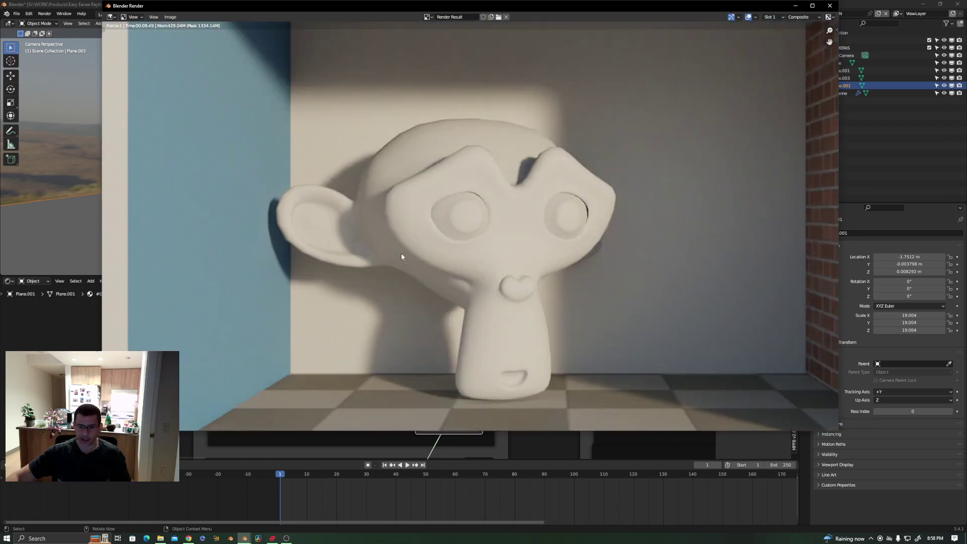
pyautogui.scroll(-8, 493, 330)
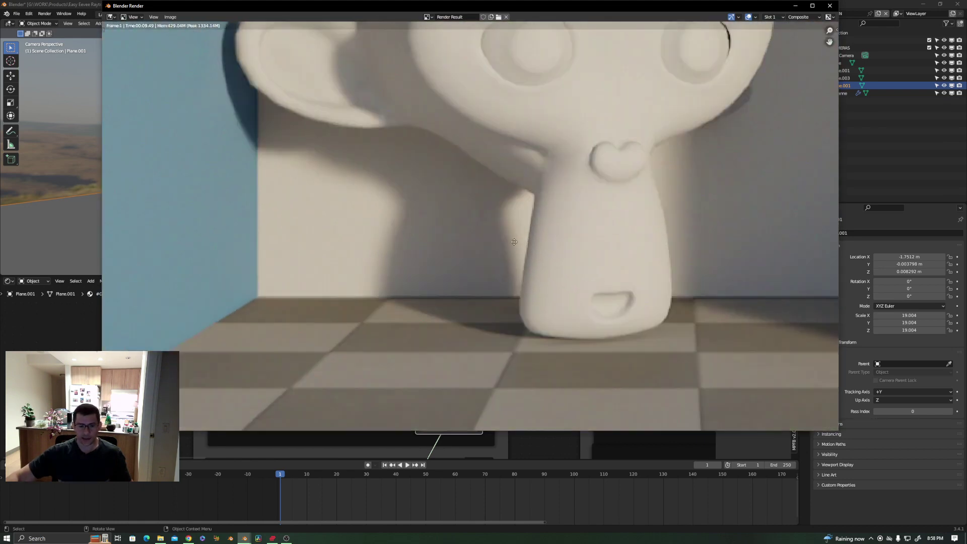
pyautogui.scroll(-3, 346, 193)
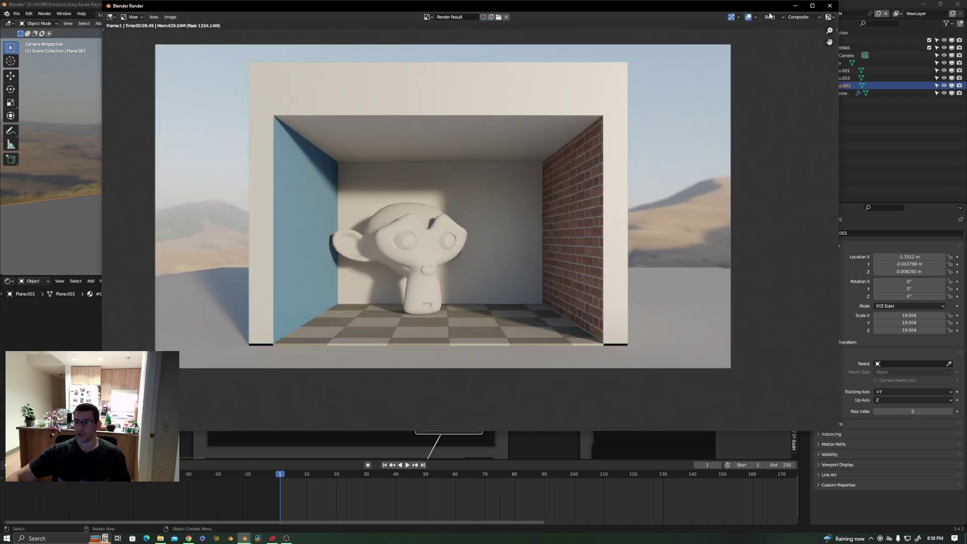
pyautogui.click(770, 17)
pyautogui.click(775, 33)
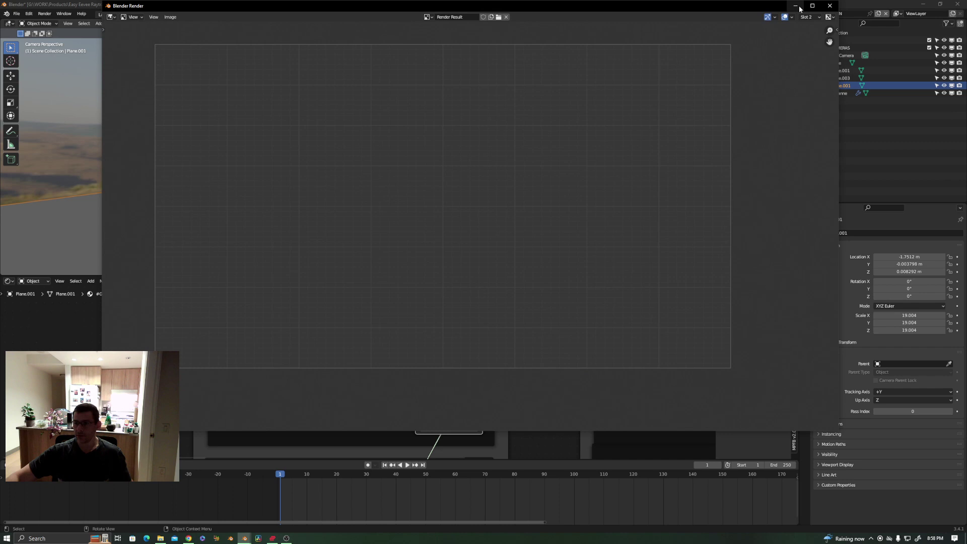
# Step: Close the render window and separate Cube's blue left wall face into its own object
pyautogui.click(795, 6)
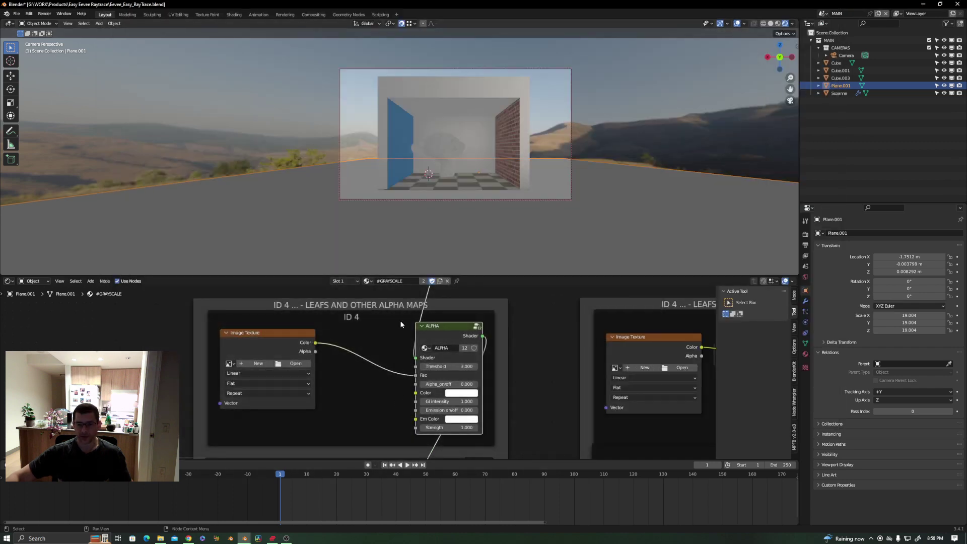
pyautogui.click(404, 148)
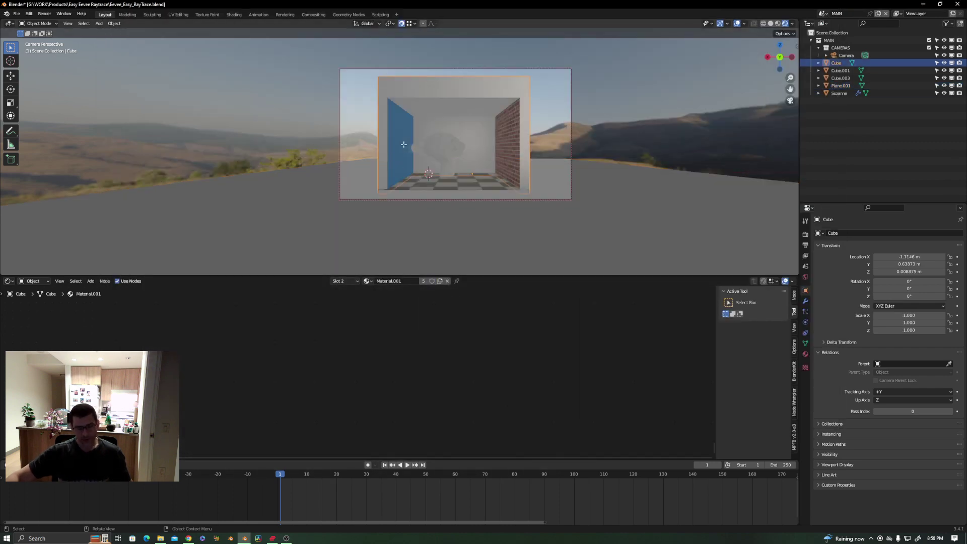
pyautogui.press('Tab')
pyautogui.press('3')
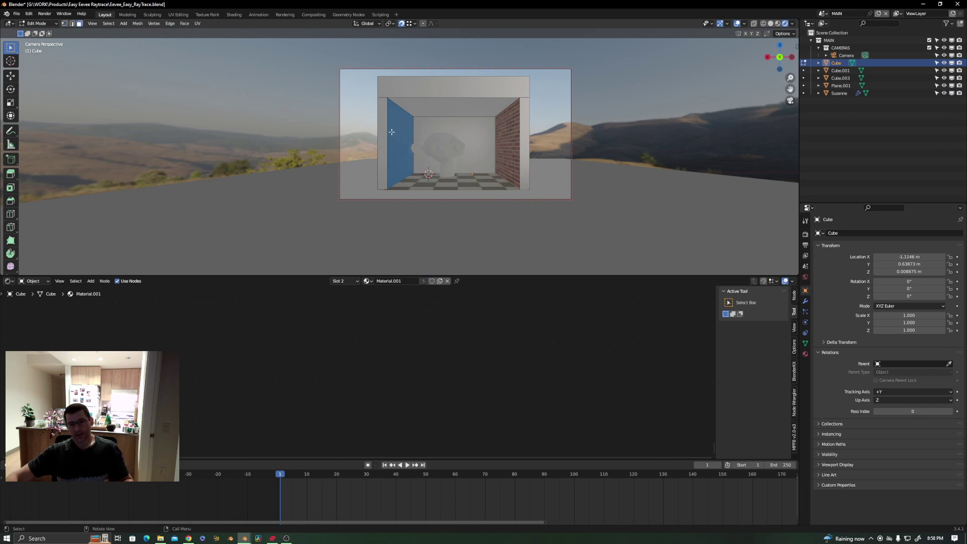
pyautogui.click(391, 132)
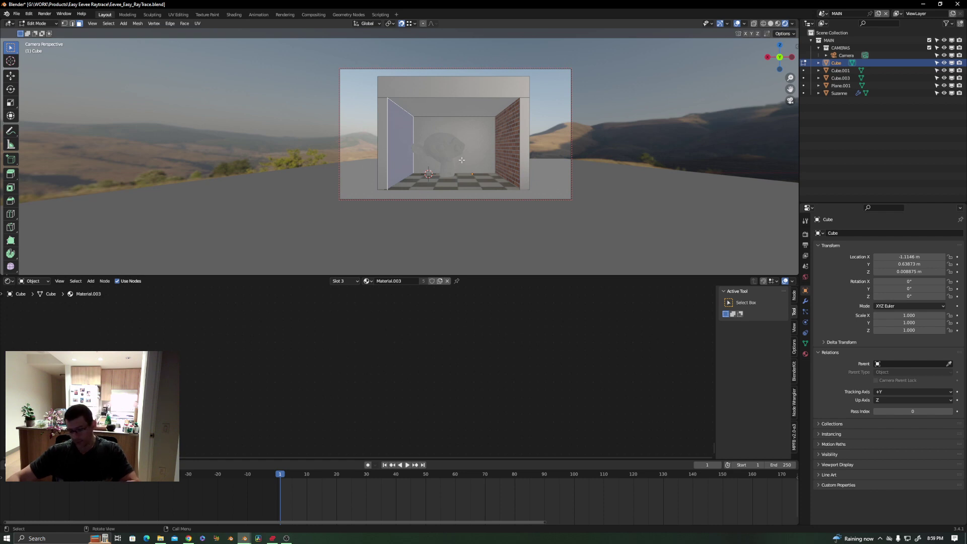
pyautogui.press('p')
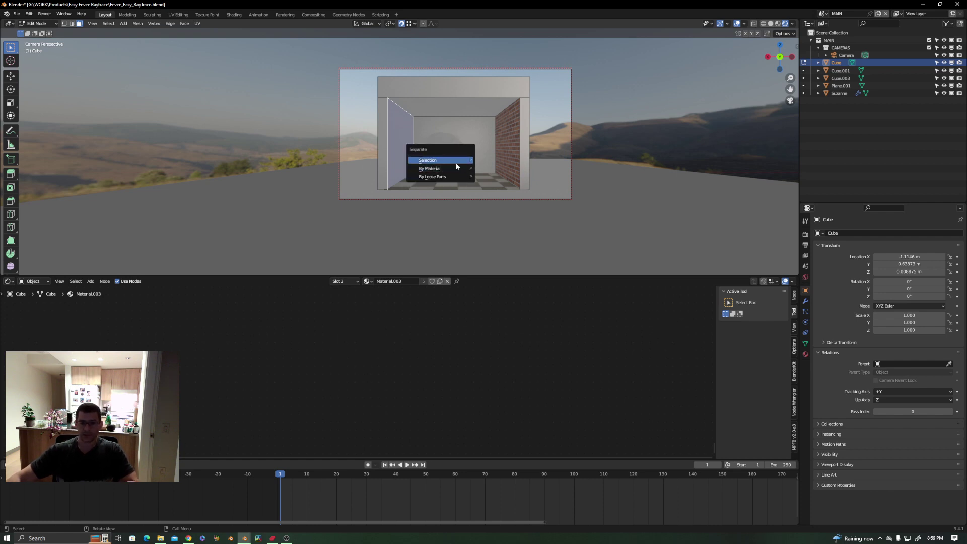
pyautogui.click(455, 161)
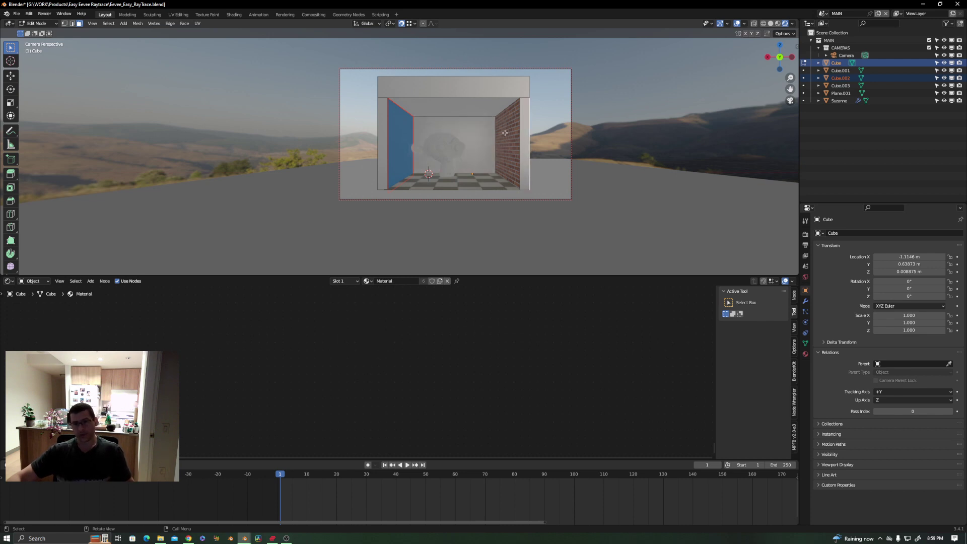
pyautogui.press('Tab')
# Step: Select the brick wall Cube.003, floor Cube.001 and blue wall in turn to check them
pyautogui.click(506, 115)
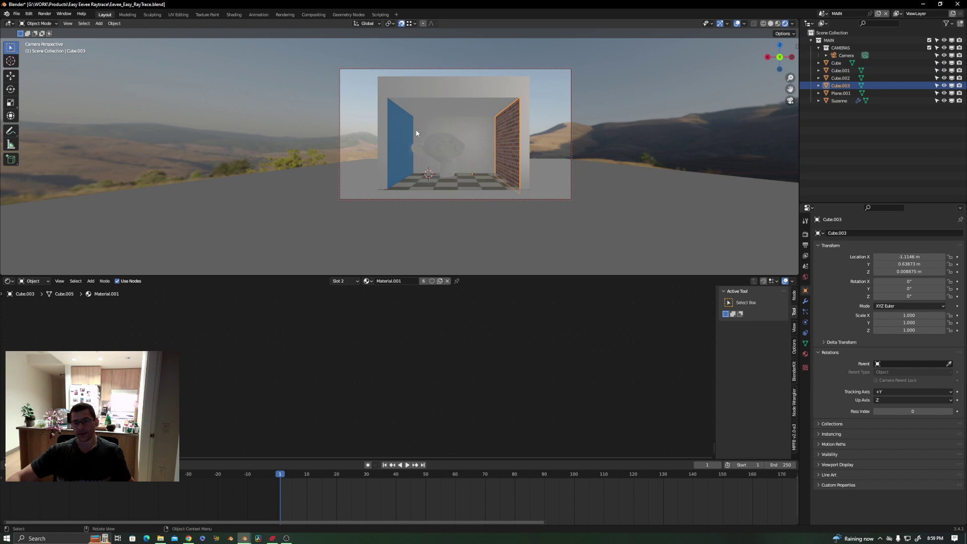
pyautogui.click(472, 182)
pyautogui.press('Tab')
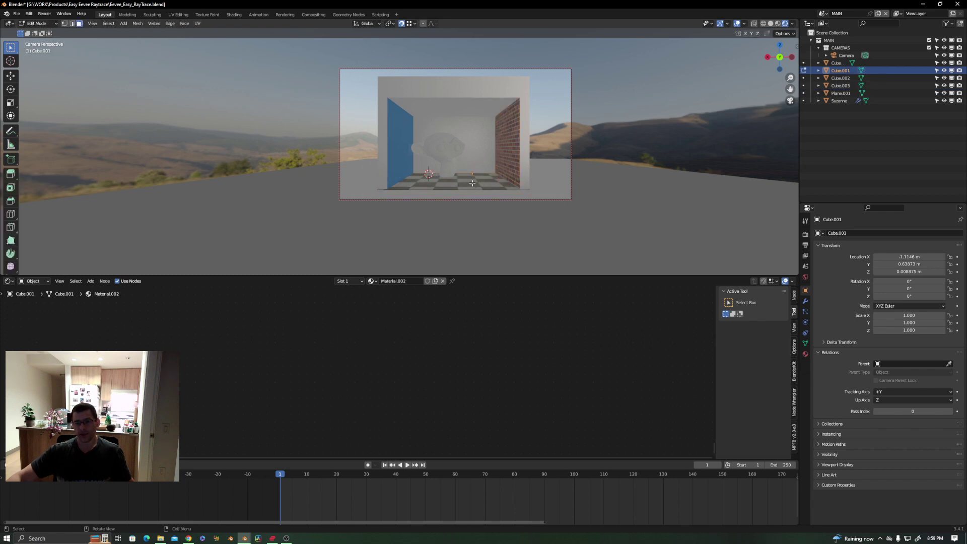
pyautogui.press('Tab')
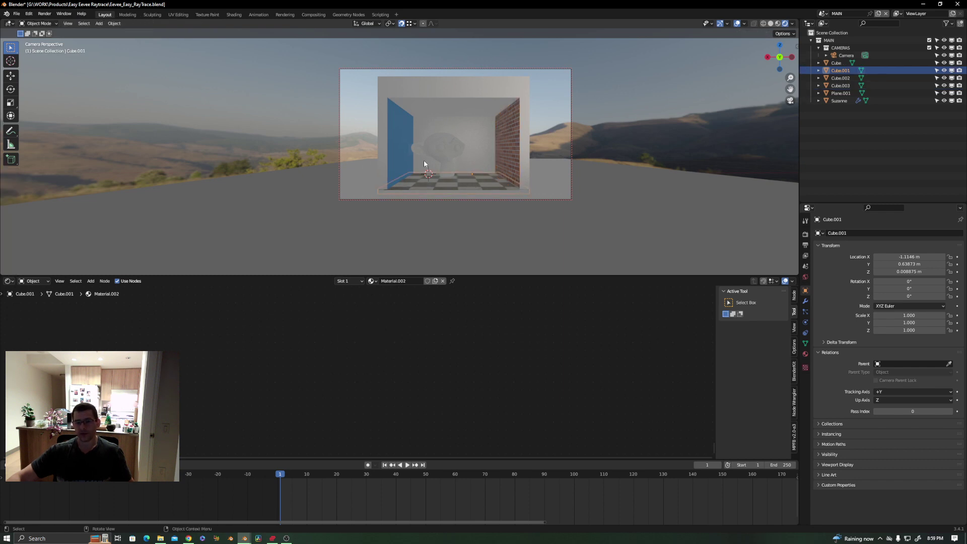
pyautogui.click(401, 150)
pyautogui.click(421, 183)
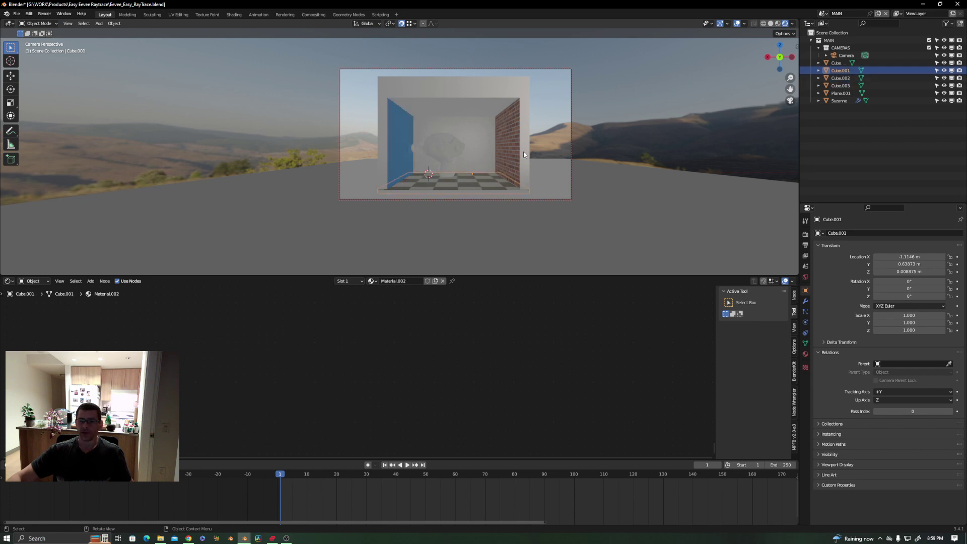
pyautogui.click(524, 154)
# Step: Select the blue wall Cube.002, then Plane.001 to show its shader nodes
pyautogui.click(401, 154)
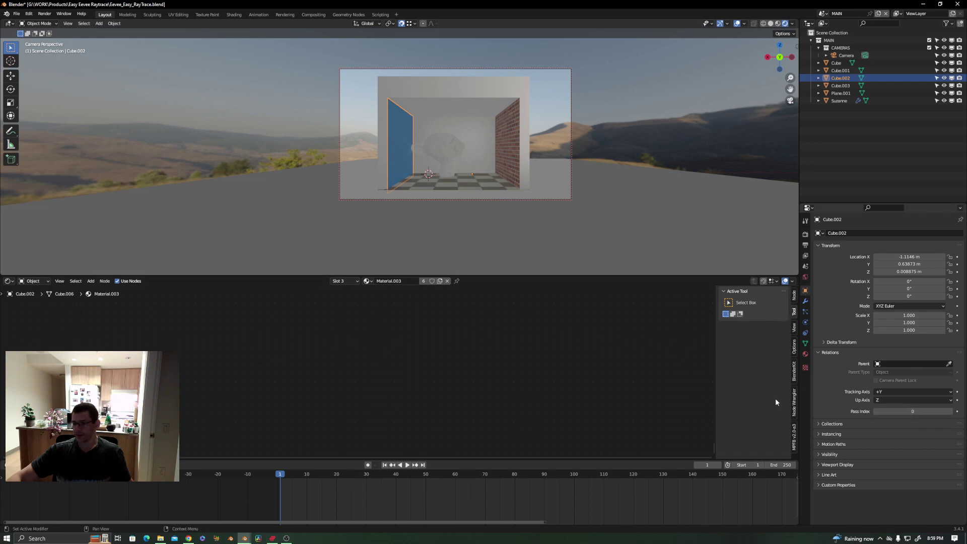
pyautogui.click(569, 222)
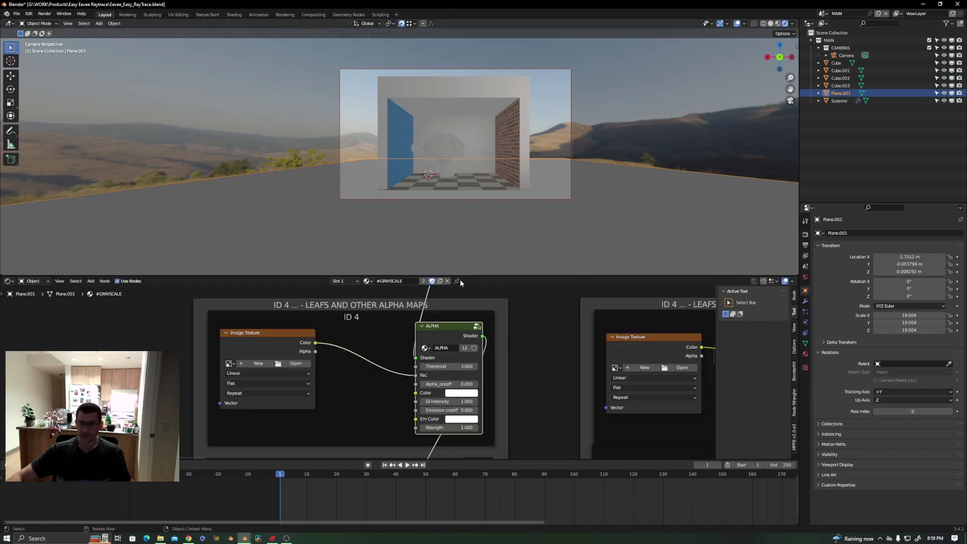
pyautogui.scroll(-2, 546, 352)
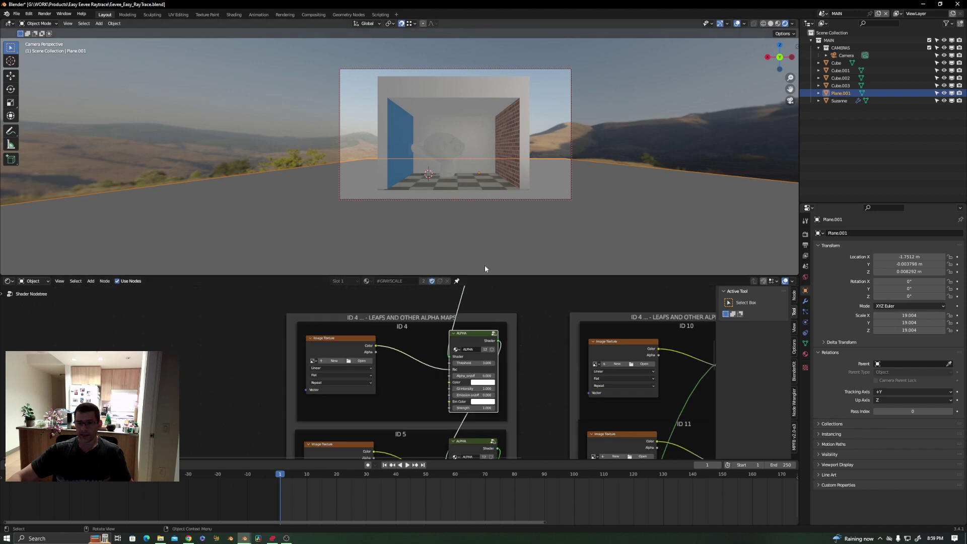
pyautogui.scroll(3, 410, 332)
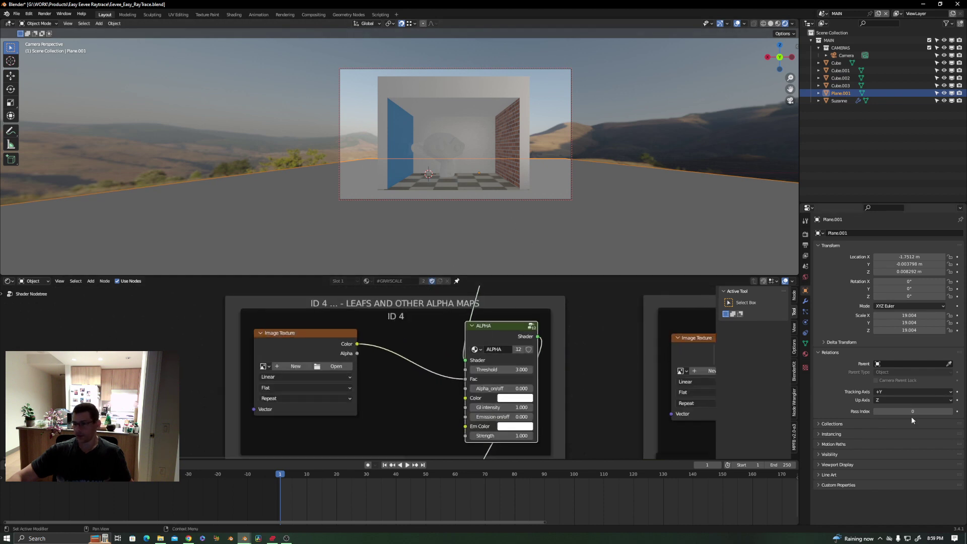
# Step: Give the blue wall Pass Index 4 and eyedrop the blue door colour into ID 4 ALPHA
pyautogui.click(403, 129)
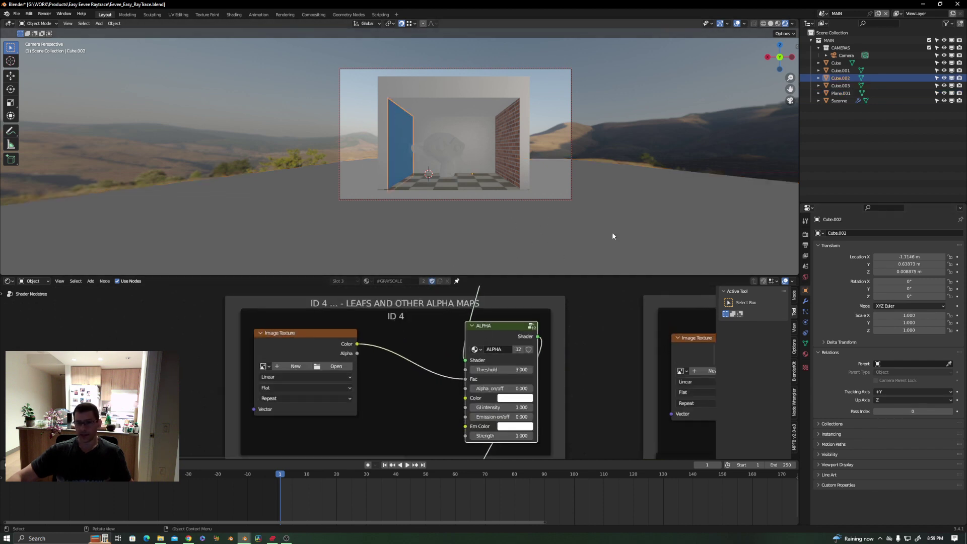
pyautogui.click(913, 410)
pyautogui.write('4')
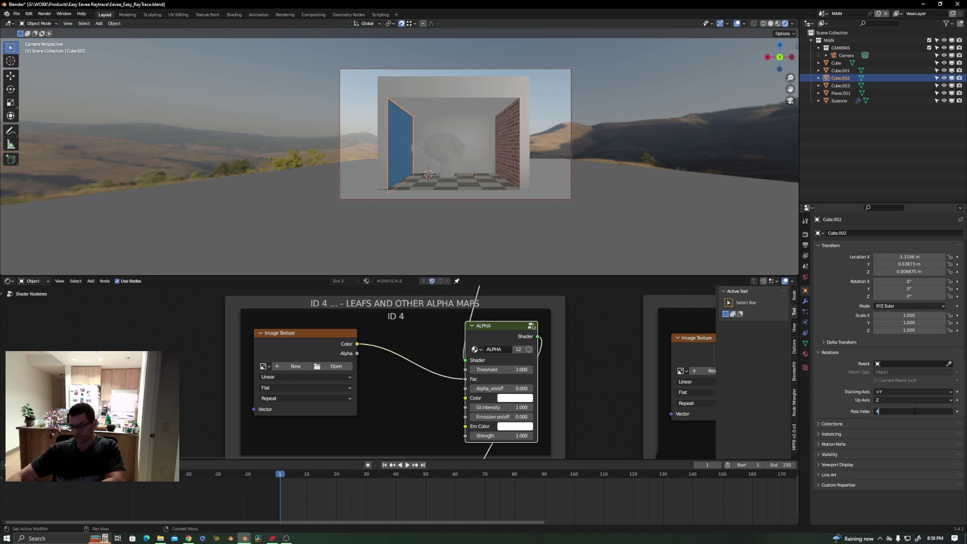
pyautogui.press('Return')
pyautogui.moveTo(571, 410); pyautogui.dragTo(498, 392, button='middle')
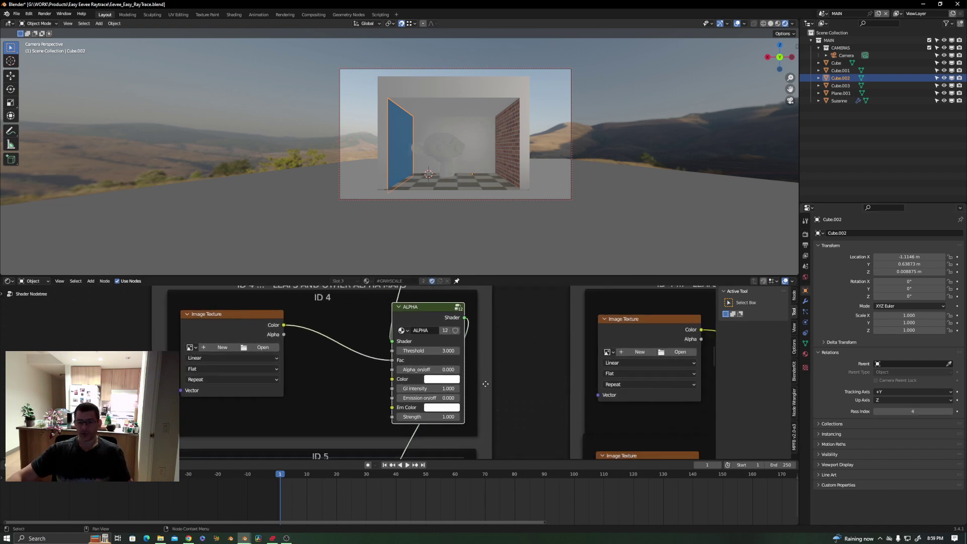
pyautogui.click(442, 380)
pyautogui.click(497, 338)
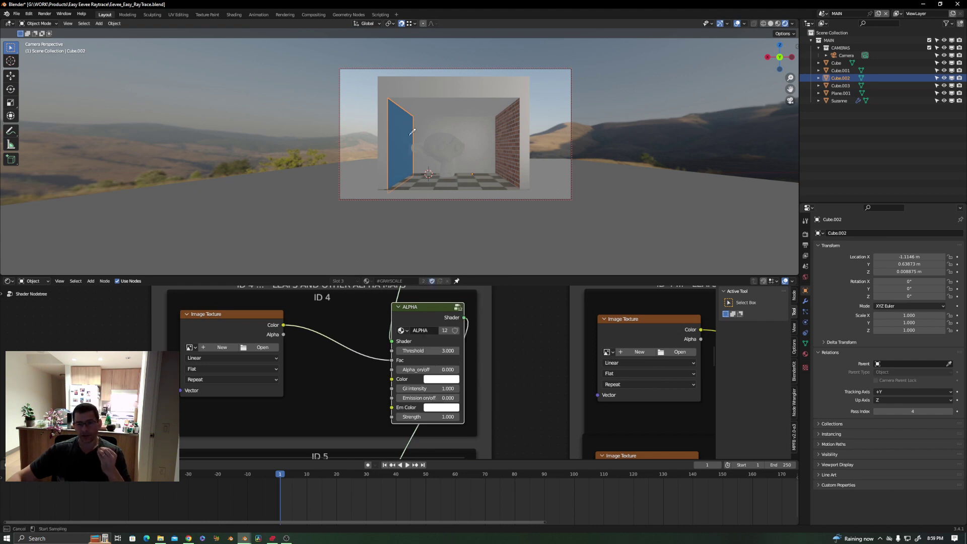
pyautogui.click(411, 132)
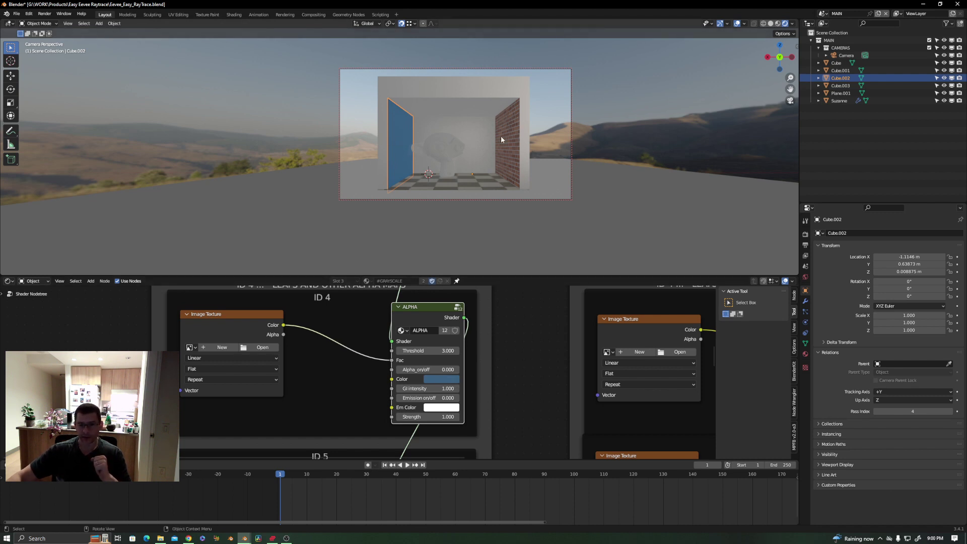
# Step: Give the brick wall Pass Index 5 and eyedrop its brick red into ID 5 ALPHA
pyautogui.click(510, 125)
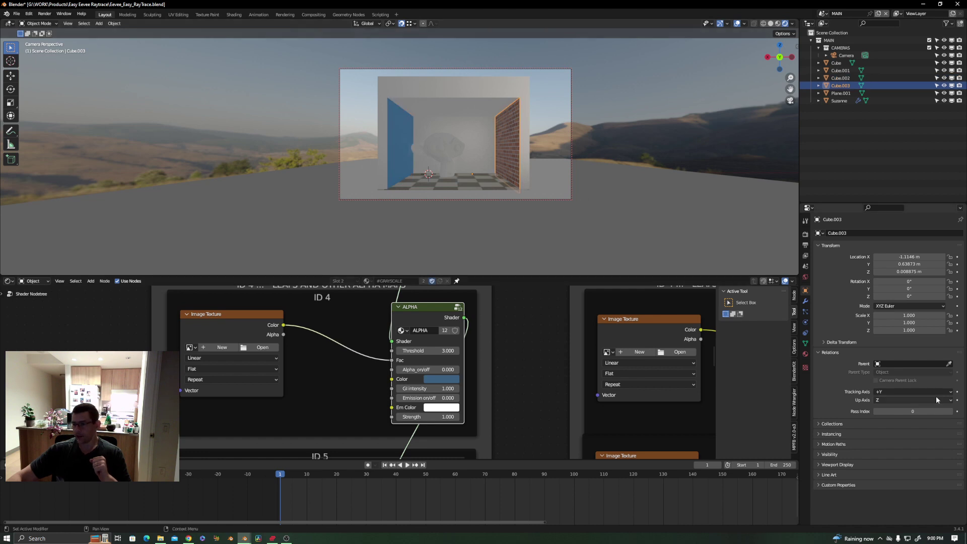
pyautogui.click(913, 411)
pyautogui.write('5')
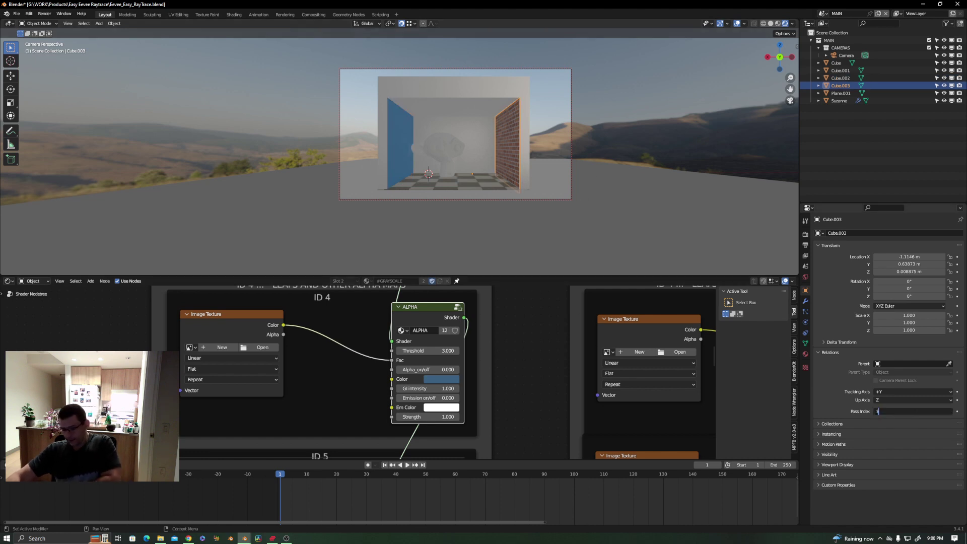
pyautogui.press('Return')
pyautogui.keyDown('shift'); pyautogui.scroll(-5, 461, 404); pyautogui.keyUp('shift')
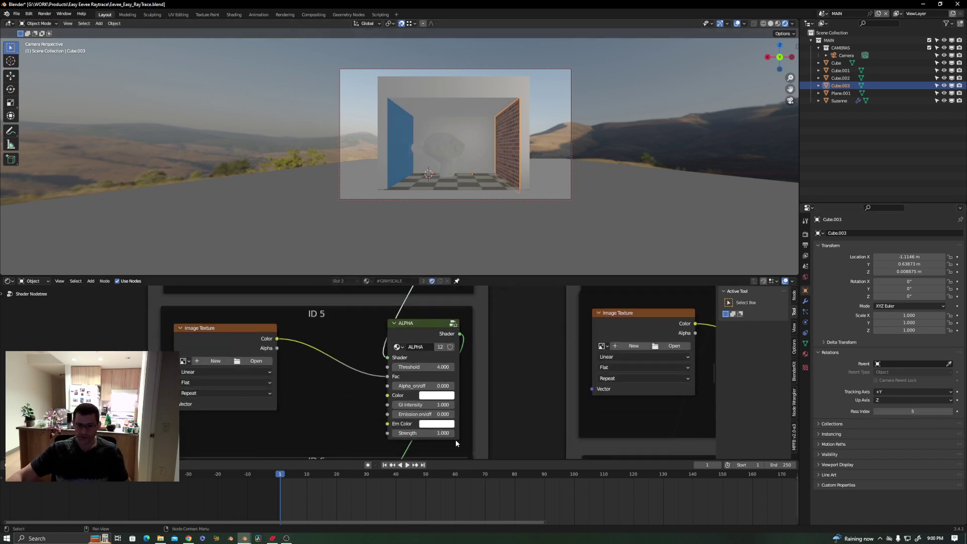
pyautogui.click(436, 395)
pyautogui.click(490, 357)
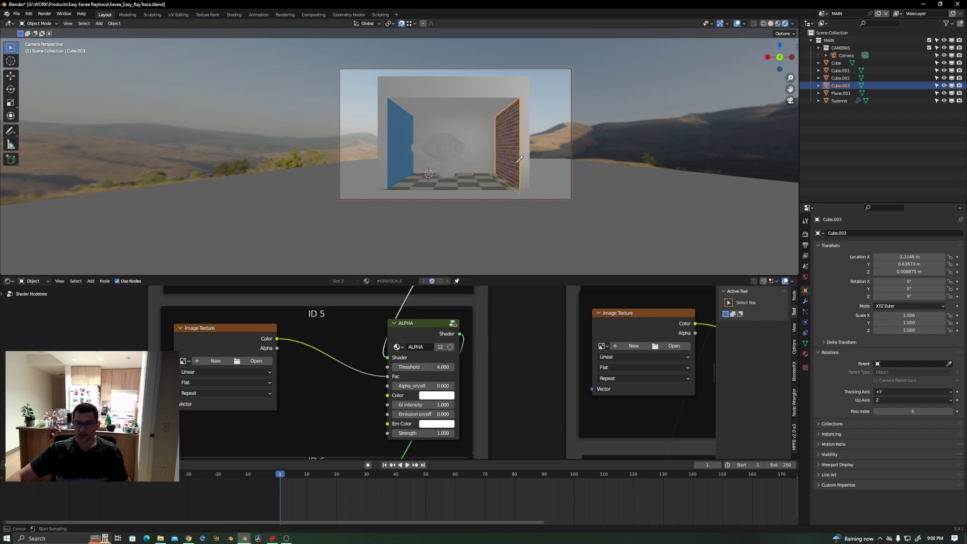
pyautogui.click(514, 142)
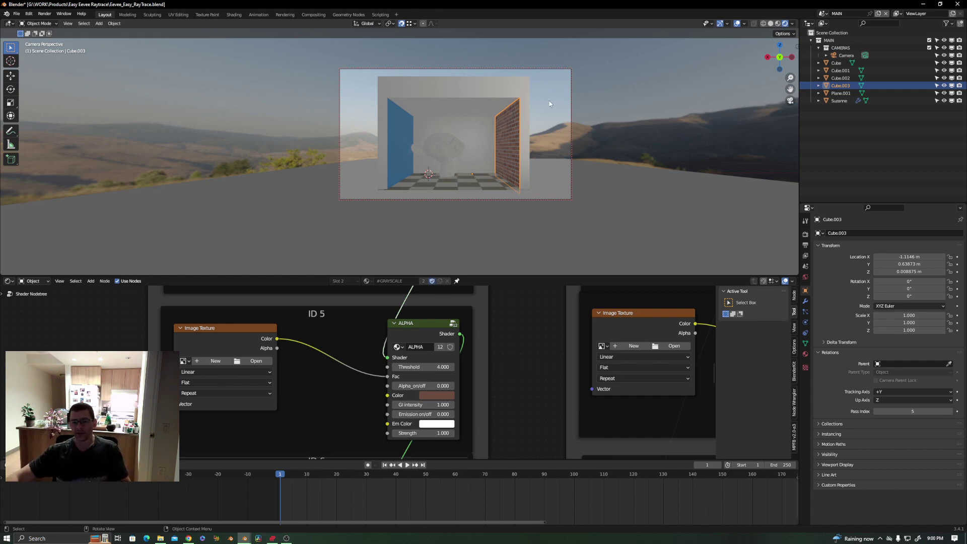
pyautogui.click(540, 264)
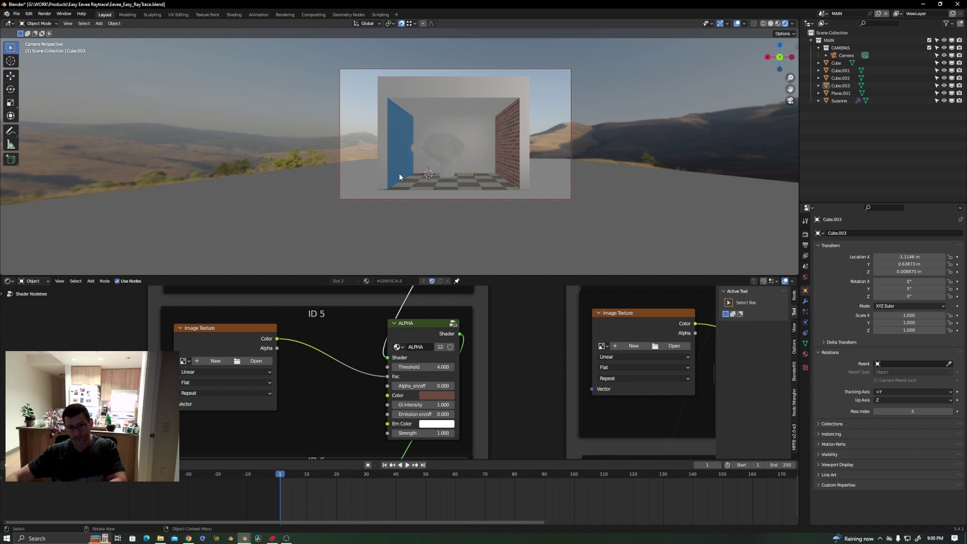
# Step: Render the frame with F12 to check the blue and brick walls, then close the render
pyautogui.press('F12')
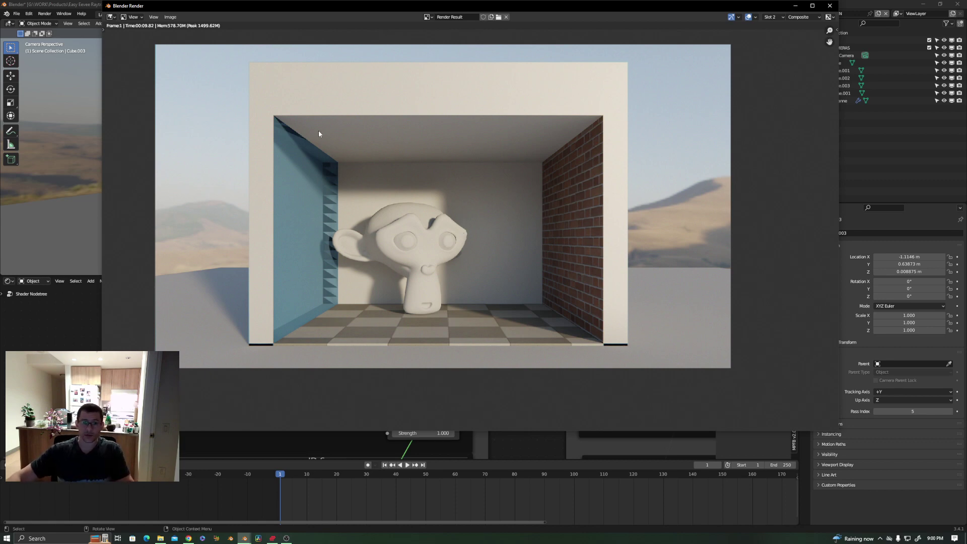
pyautogui.press('Escape')
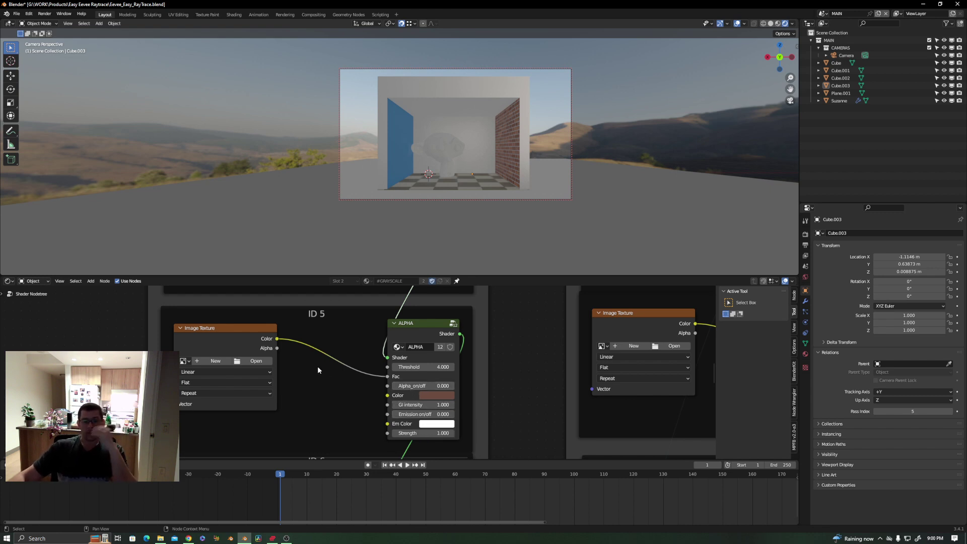
# Step: Set Alpha_on/off to 1.000 on both the ID 4 and ID 5 ALPHA nodes
pyautogui.moveTo(316, 388); pyautogui.dragTo(358, 407, button='middle')
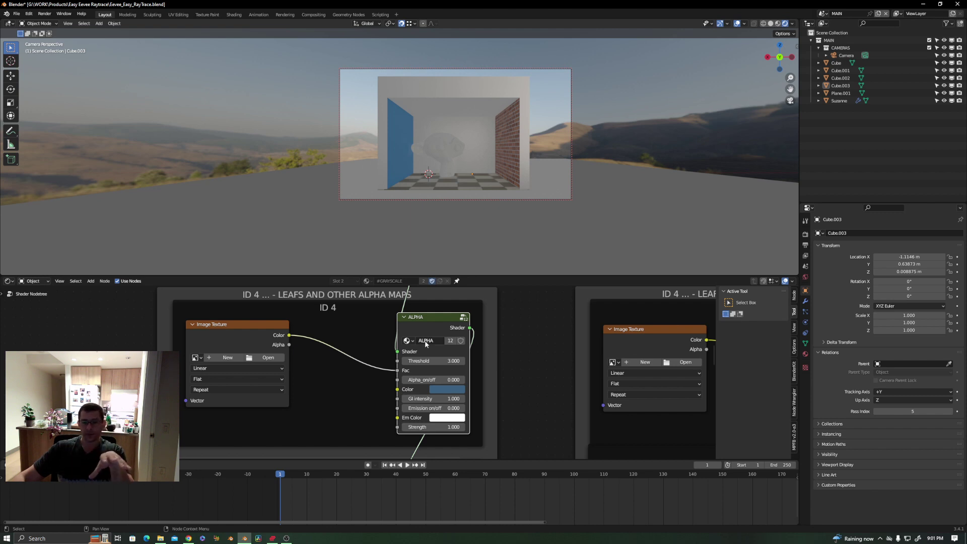
pyautogui.moveTo(417, 379); pyautogui.dragTo(457, 388)
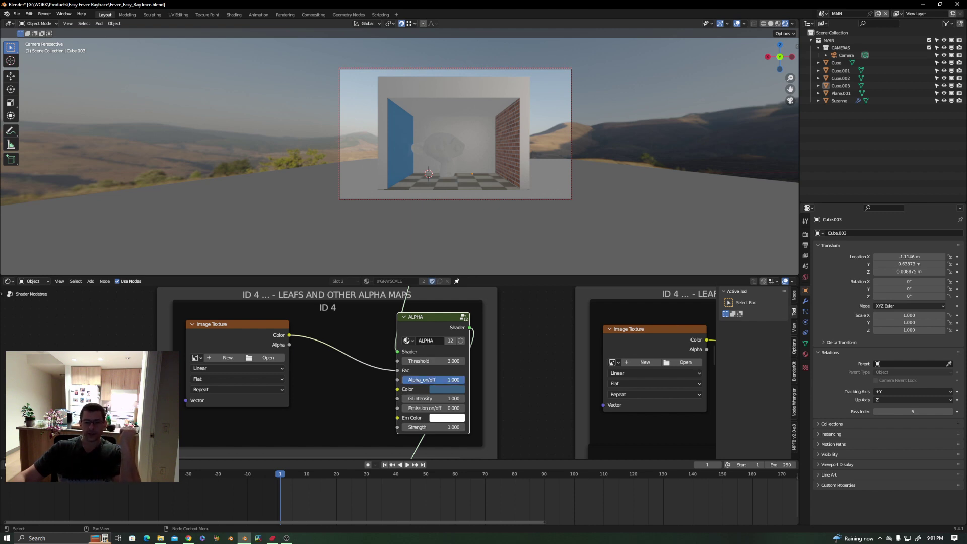
pyautogui.scroll(-5, 428, 398)
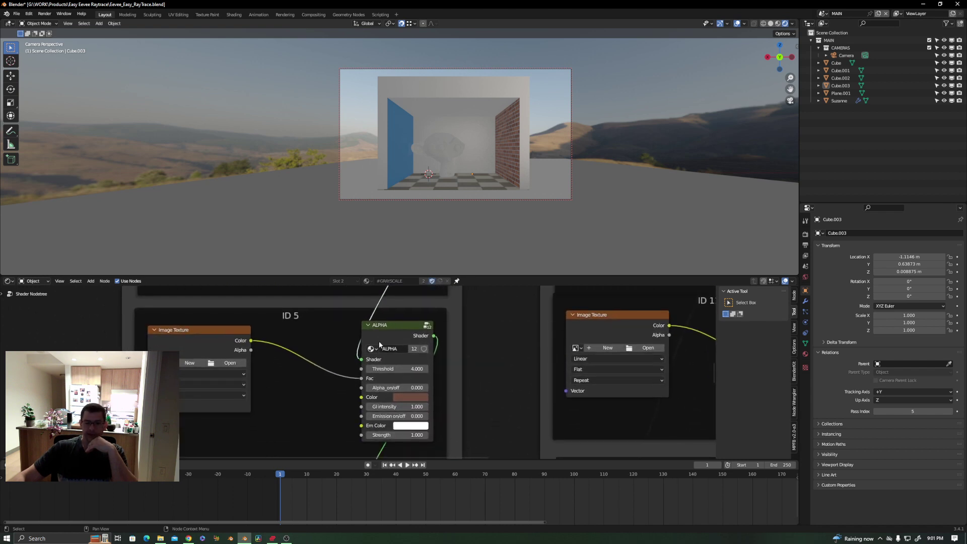
pyautogui.moveTo(396, 398); pyautogui.dragTo(380, 340, button='middle')
pyautogui.moveTo(390, 387); pyautogui.dragTo(433, 388)
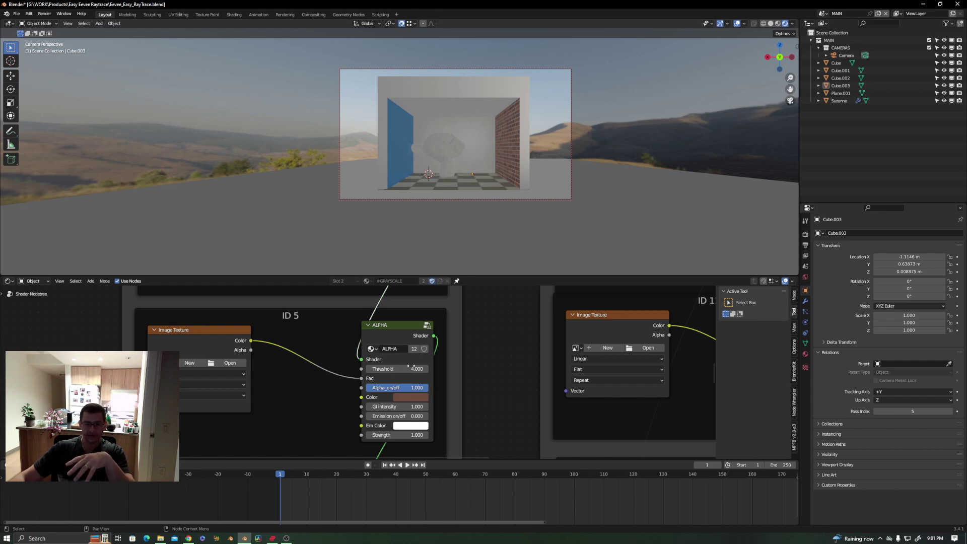
pyautogui.scroll(-3, 385, 352)
pyautogui.scroll(3, 387, 341)
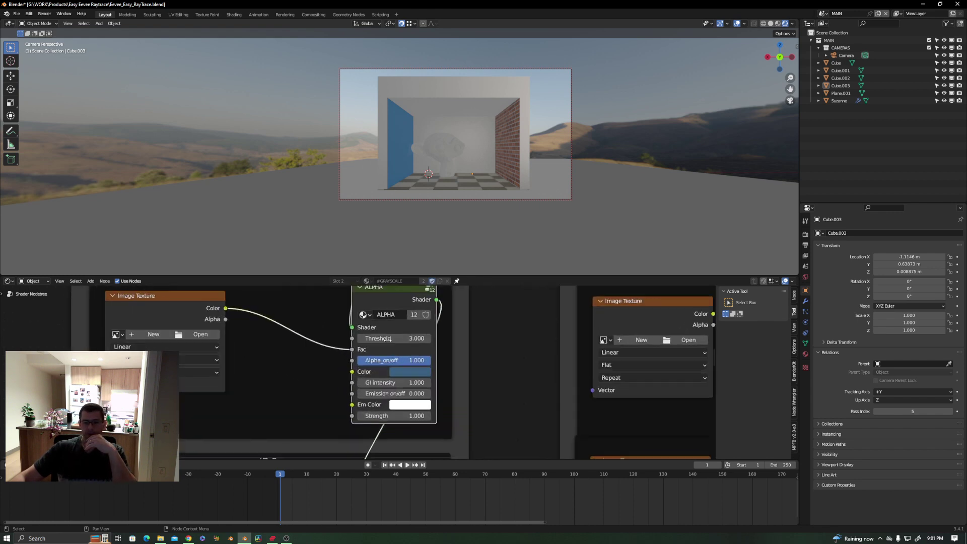
pyautogui.keyDown('shift'); pyautogui.scroll(2, 355, 334); pyautogui.keyUp('shift')
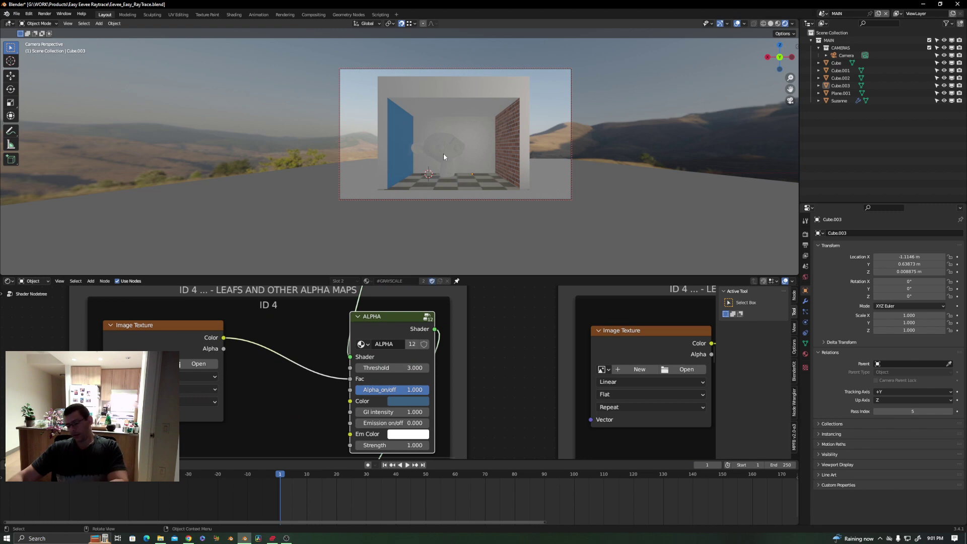
# Step: Render the scene again with F12 and pan to Suzanne and the brick wall
pyautogui.press('F12')
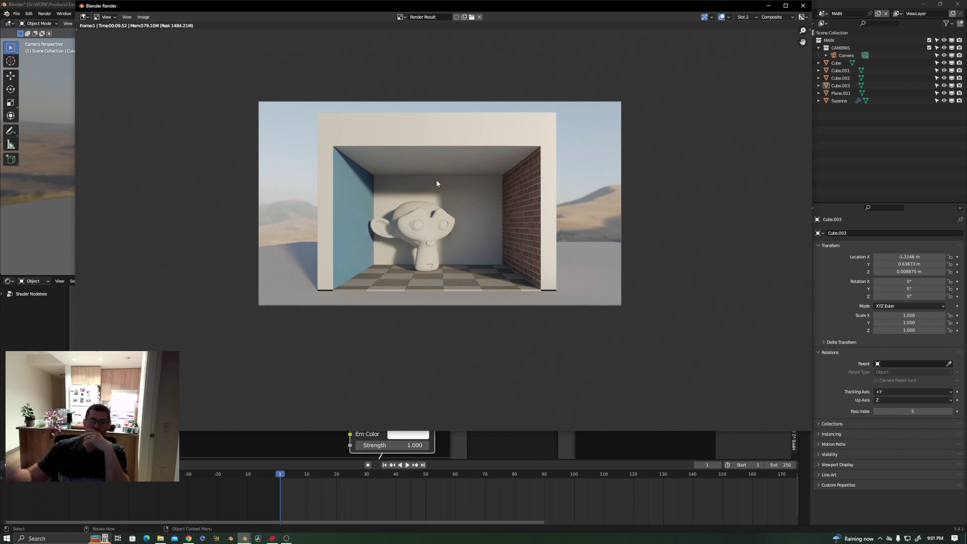
pyautogui.scroll(5, 365, 230)
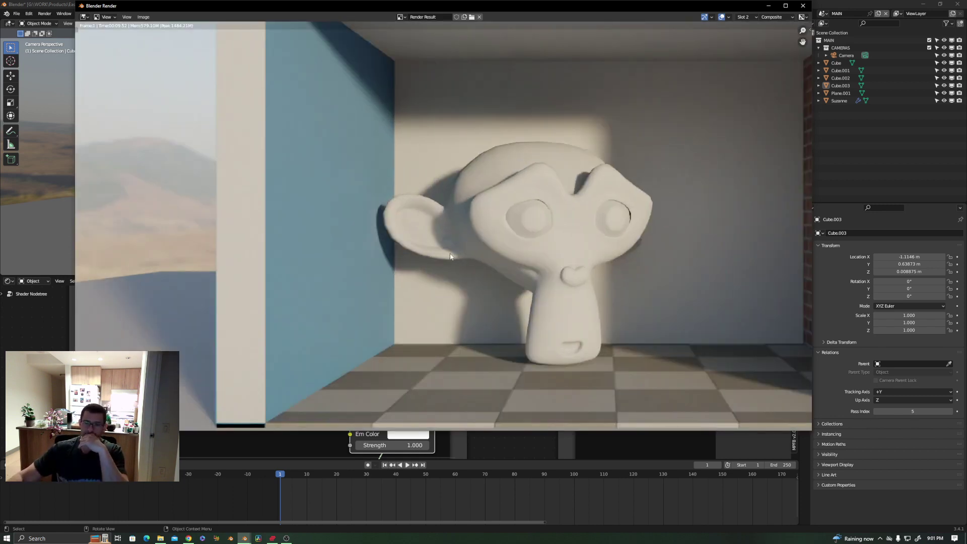
pyautogui.moveTo(449, 199); pyautogui.dragTo(450, 336, button='middle')
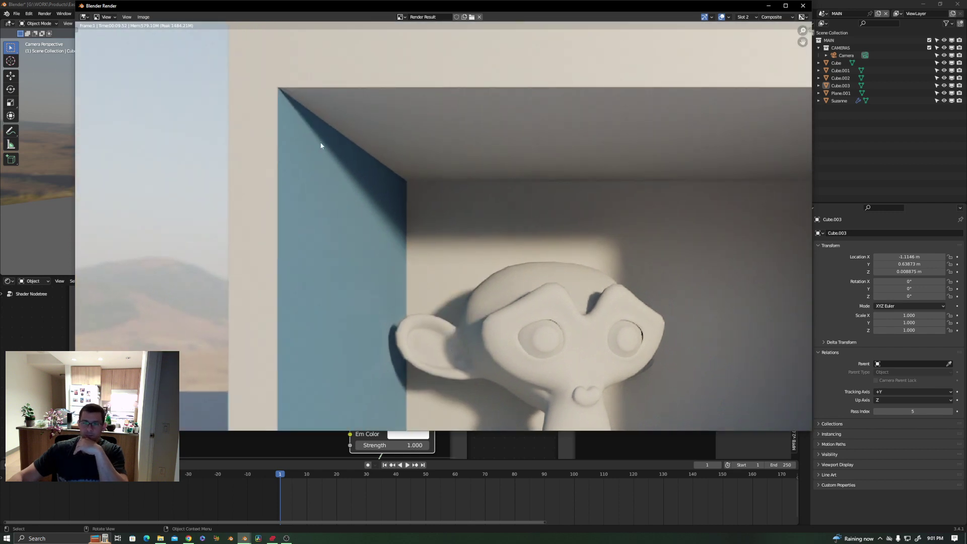
pyautogui.moveTo(420, 248); pyautogui.dragTo(378, 159, button='middle')
pyautogui.moveTo(650, 136); pyautogui.dragTo(650, 96, button='middle')
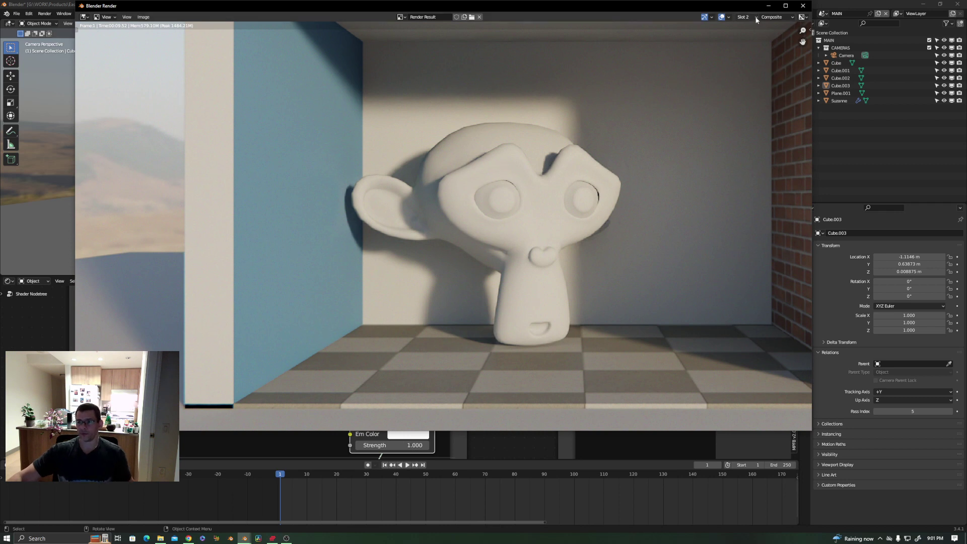
# Step: Toggle between Slot 1 and Slot 2 with J to compare the two renders
pyautogui.press('j')
pyautogui.scroll(4, 385, 191)
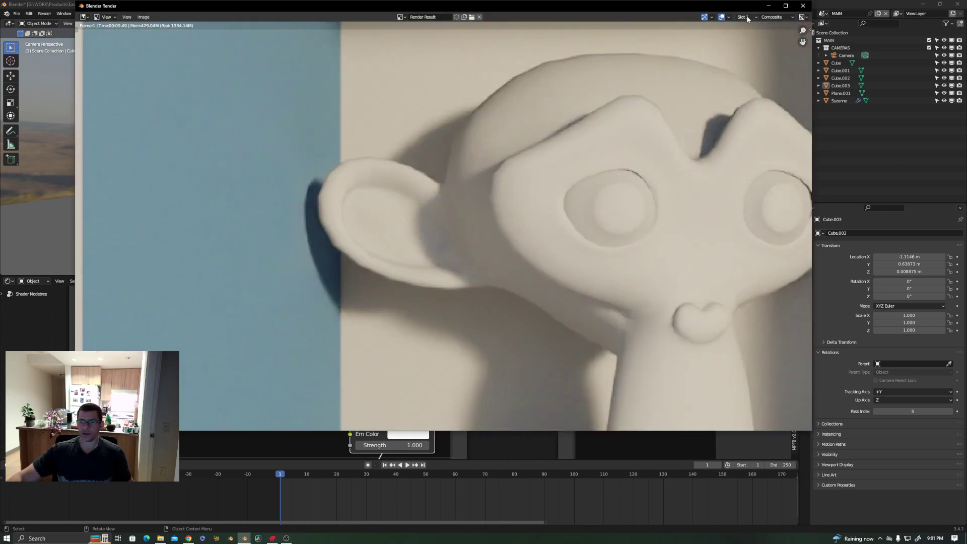
pyautogui.press('j')
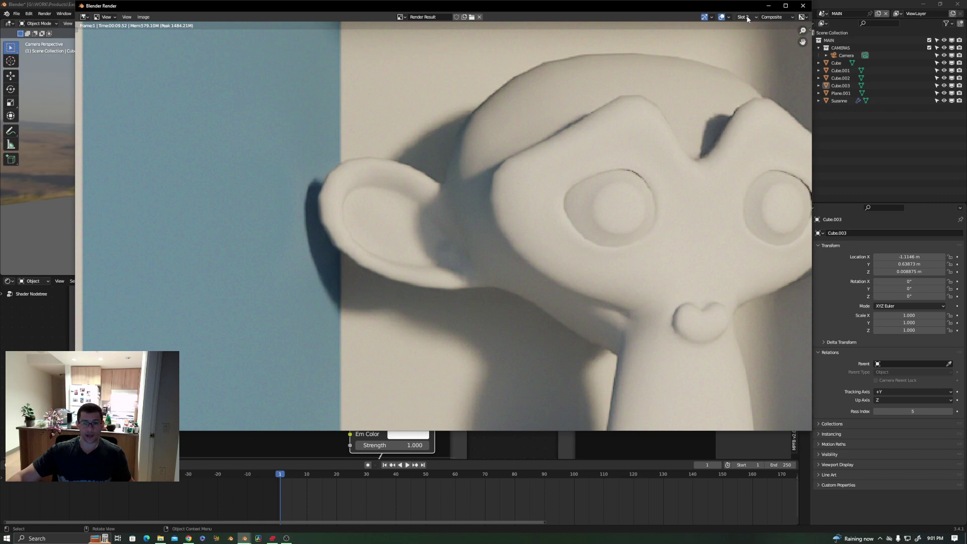
pyautogui.press('j')
pyautogui.press('j')
pyautogui.press('j')
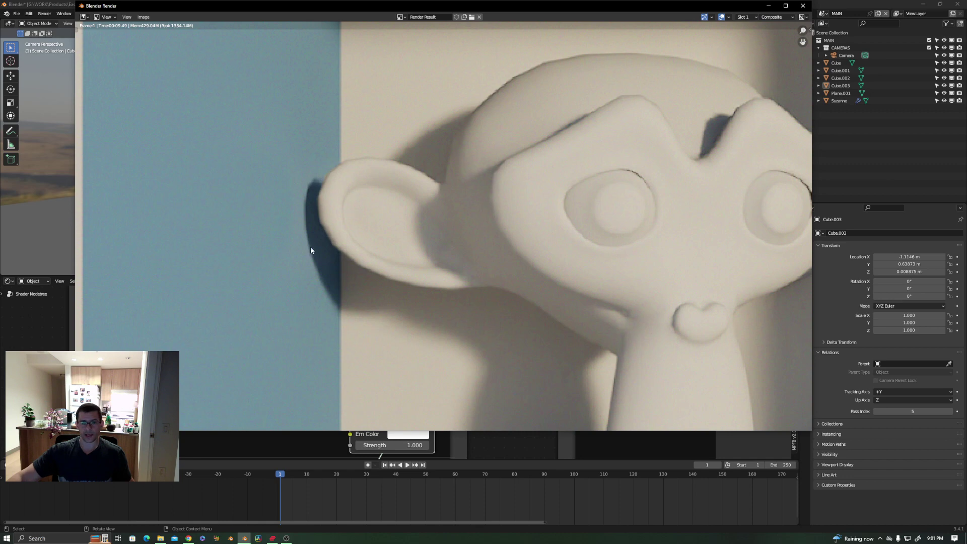
pyautogui.scroll(-5, 310, 246)
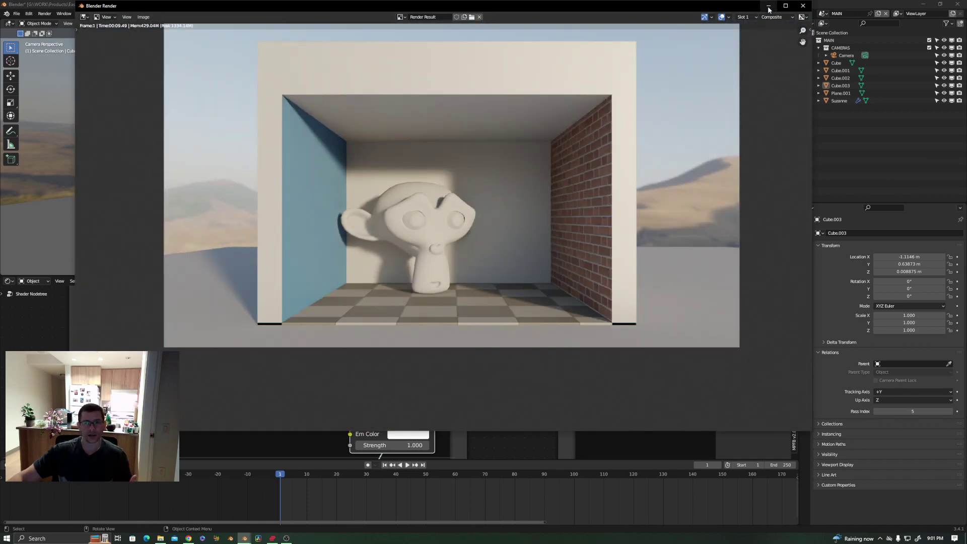
# Step: Close the render view and change the ALPHA group's GI intensity from 1.000 to 10
pyautogui.click(802, 6)
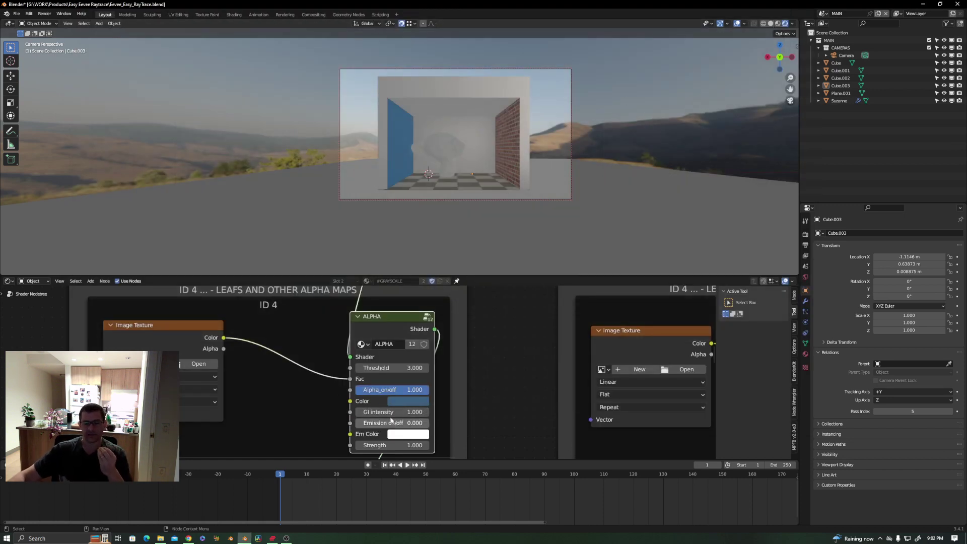
pyautogui.moveTo(373, 410); pyautogui.dragTo(324, 388, button='middle')
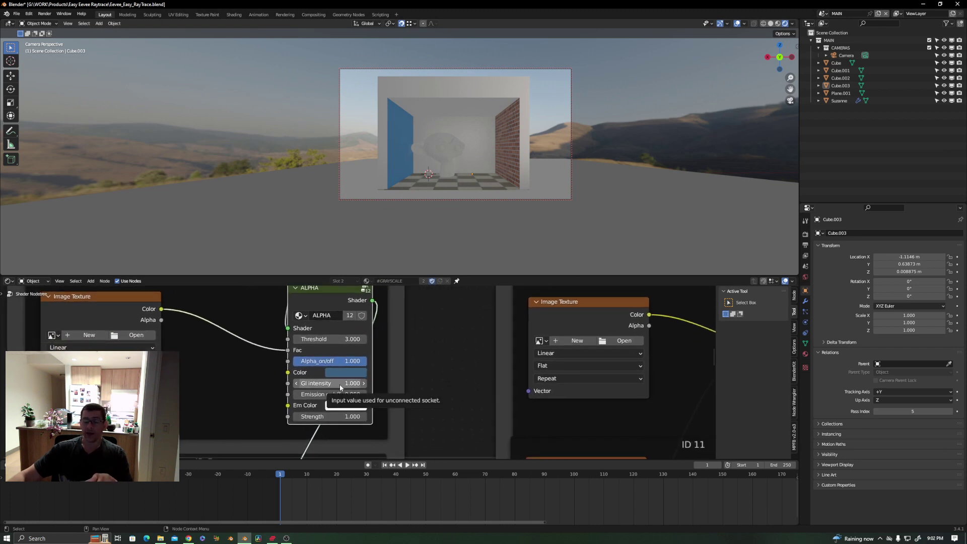
pyautogui.click(348, 385)
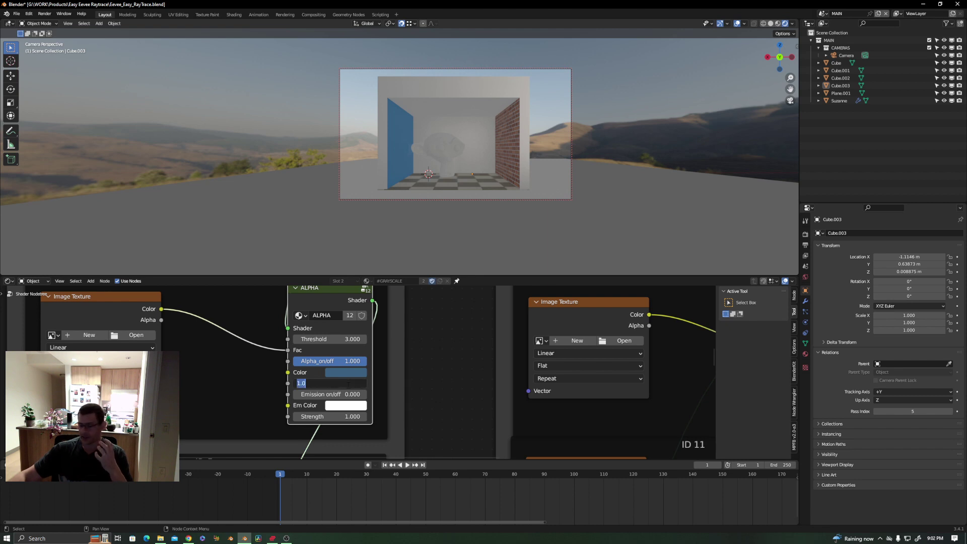
pyautogui.write('10')
pyautogui.press('Return')
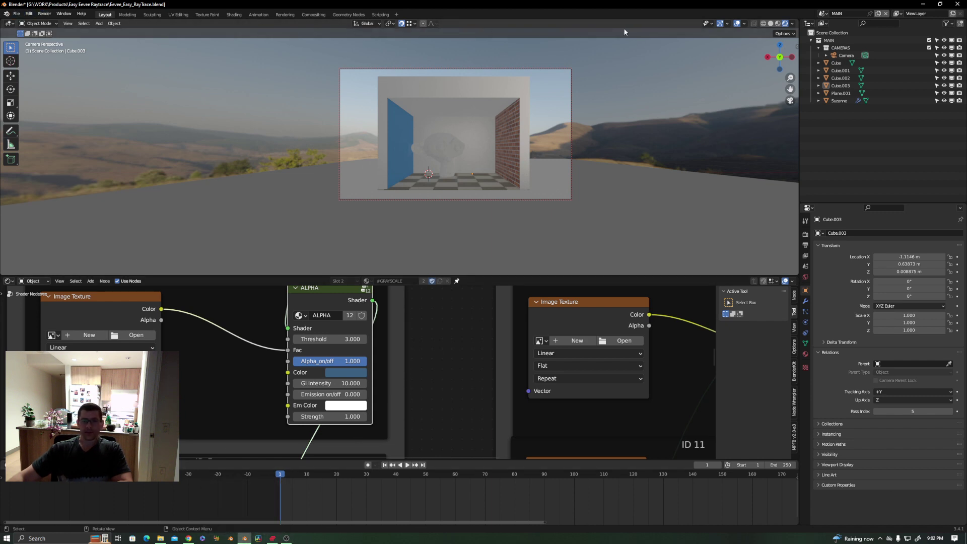
# Step: Select render slot 3 in the Image Editor, return to the 3D Viewport, and render the scene with F12
pyautogui.click(11, 23)
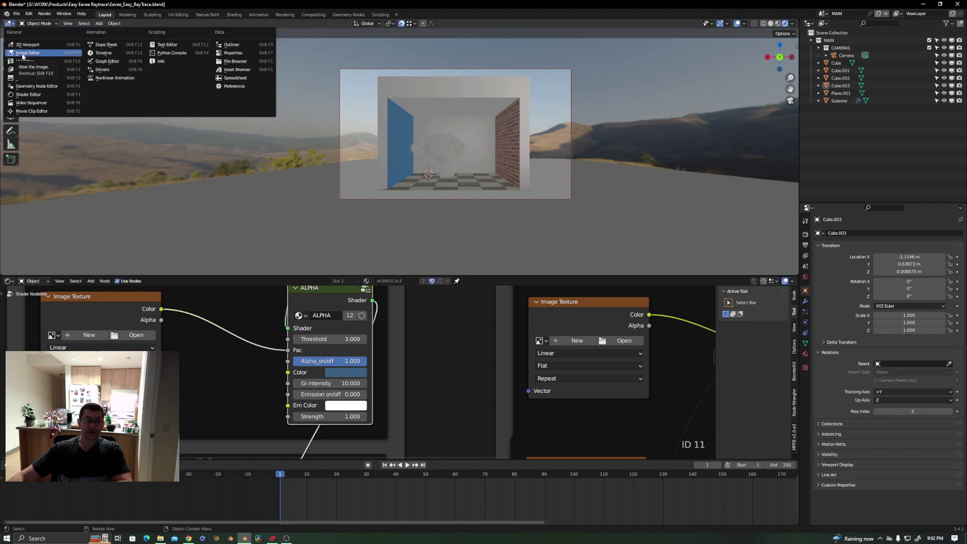
pyautogui.click(40, 55)
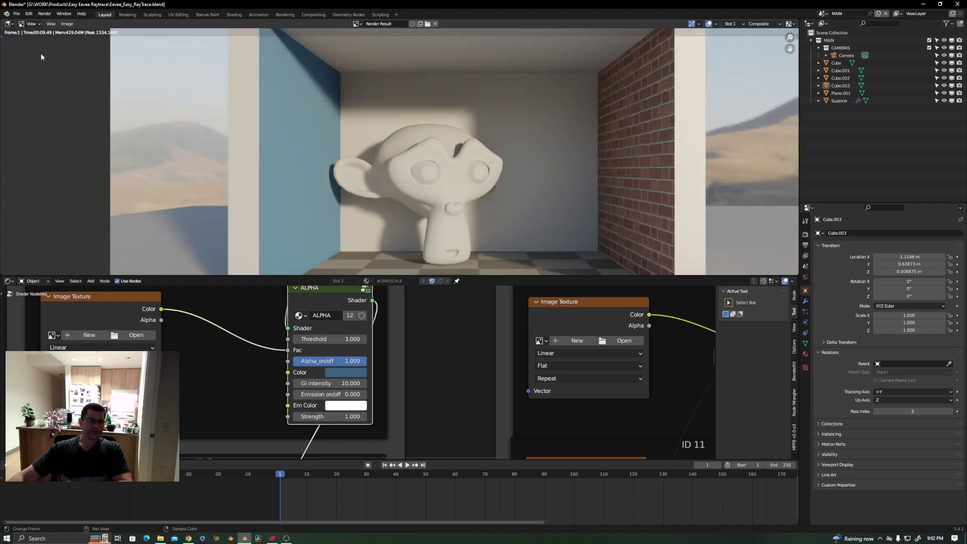
pyautogui.click(737, 24)
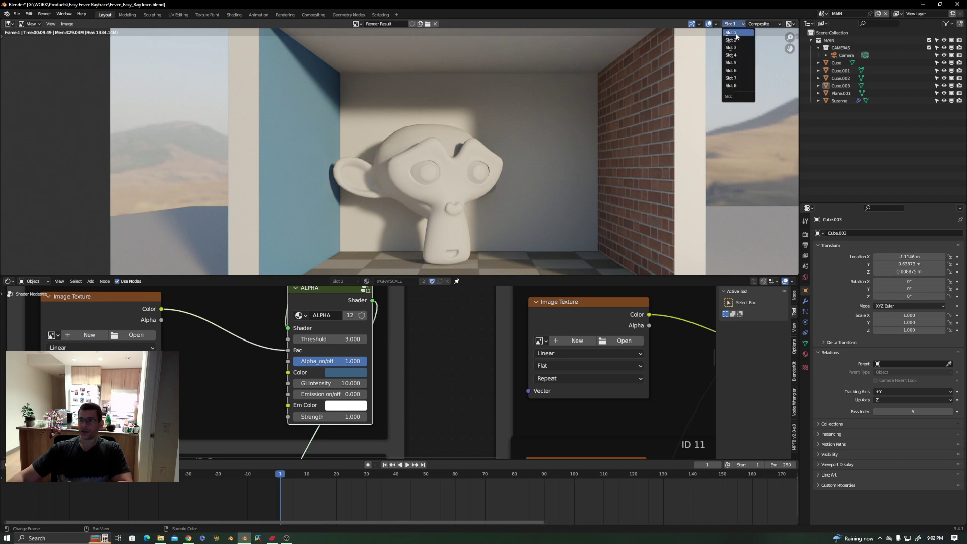
pyautogui.click(737, 48)
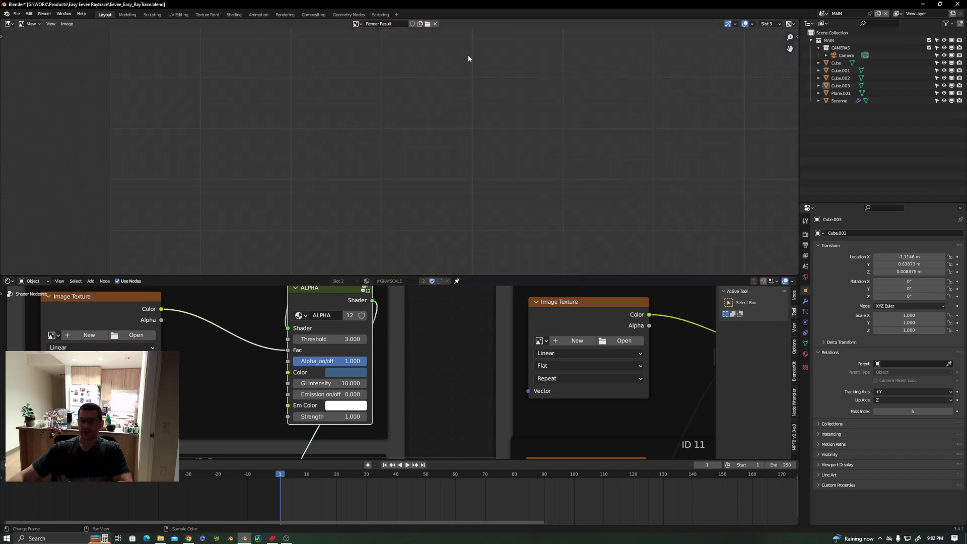
pyautogui.click(10, 23)
pyautogui.click(58, 45)
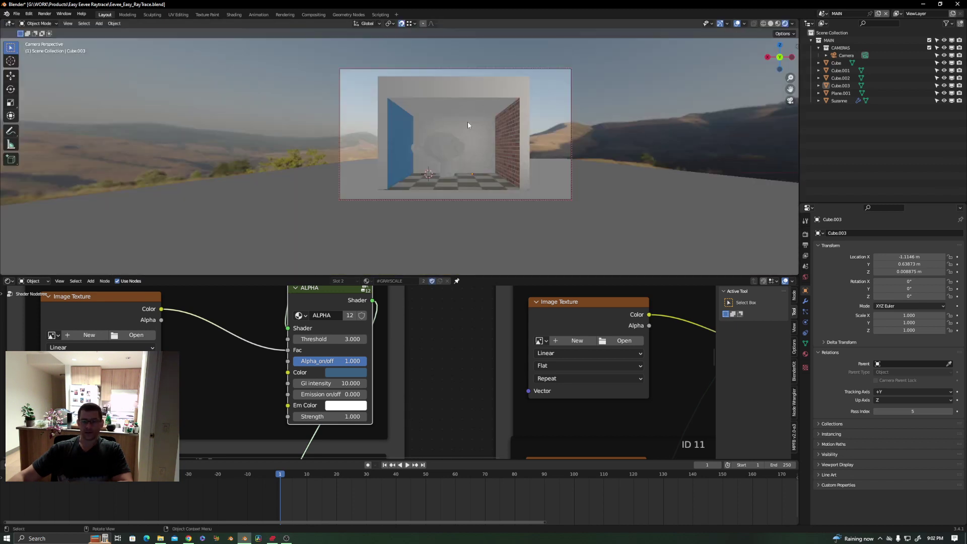
pyautogui.press('F12')
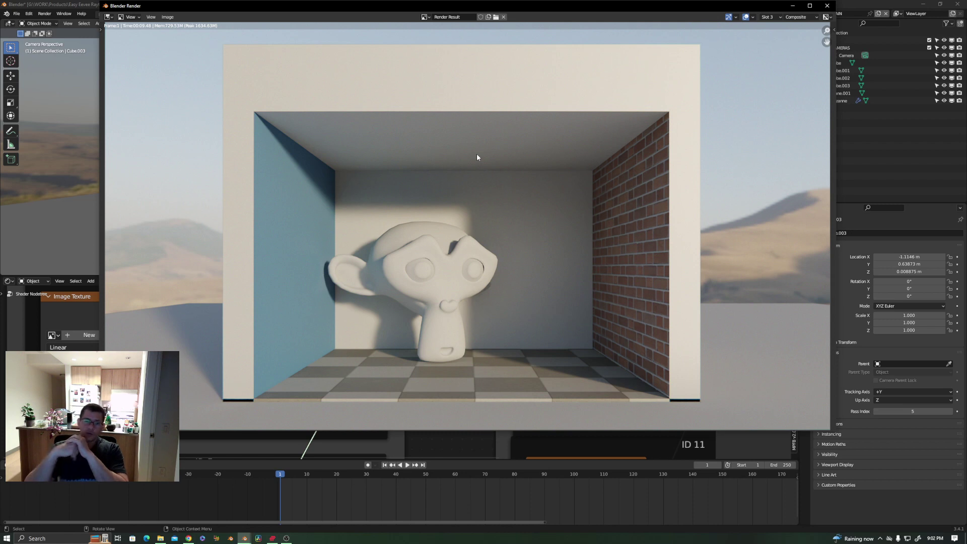
pyautogui.scroll(2, 336, 289)
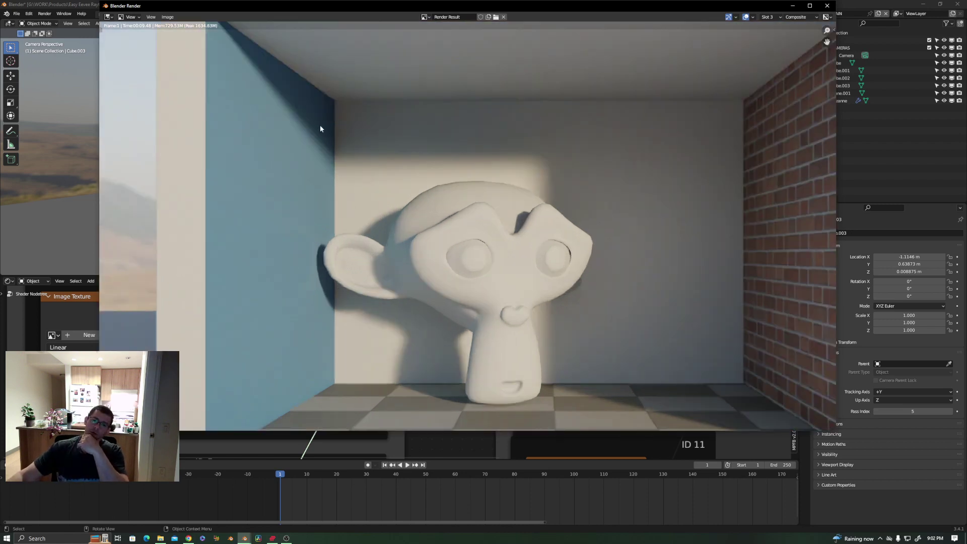
pyautogui.scroll(1, 400, 296)
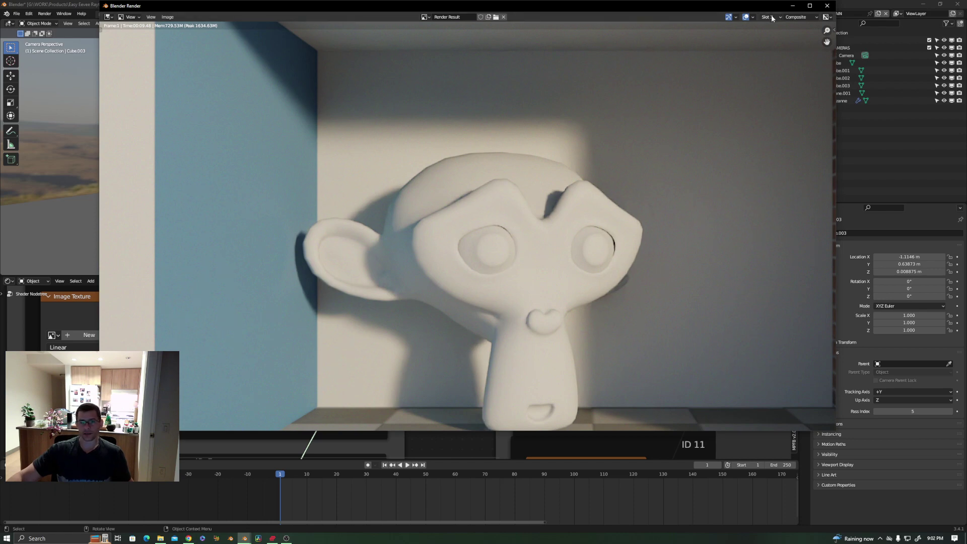
pyautogui.press('j')
pyautogui.scroll(-3, 376, 209)
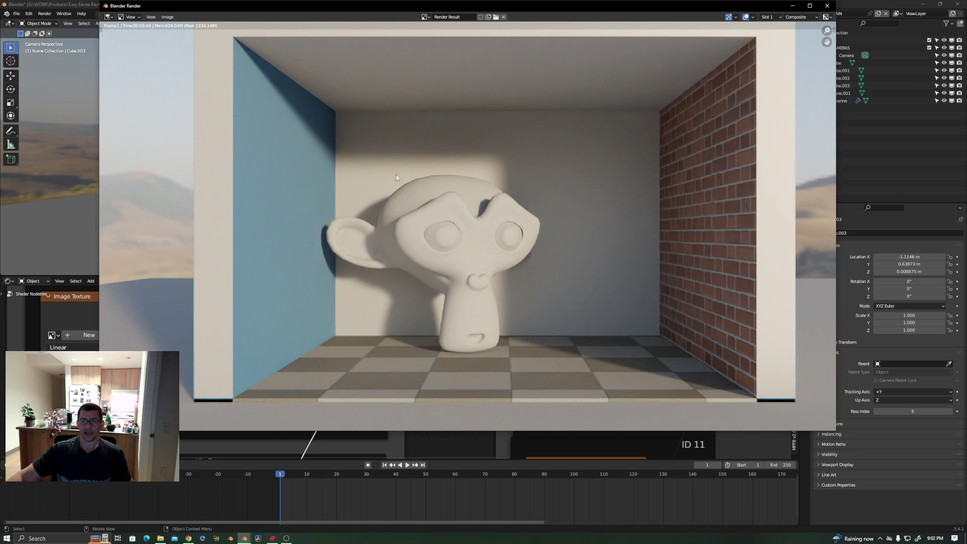
pyautogui.moveTo(340, 164); pyautogui.dragTo(315, 187, button='middle')
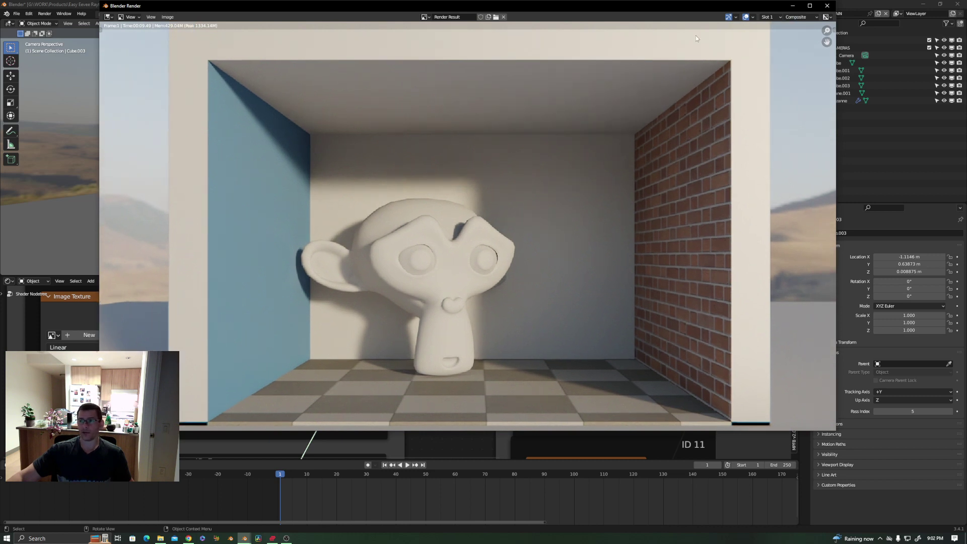
pyautogui.press('j')
pyautogui.press('j')
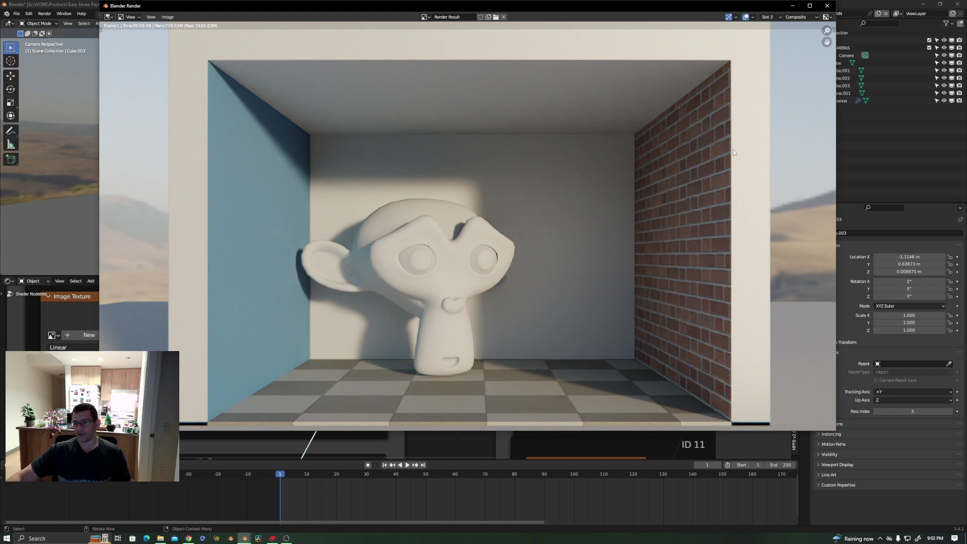
# Step: Set the GI intensity of the ID 6 ALPHA node group to 20
pyautogui.click(792, 5)
pyautogui.moveTo(326, 380); pyautogui.dragTo(393, 352, button='middle')
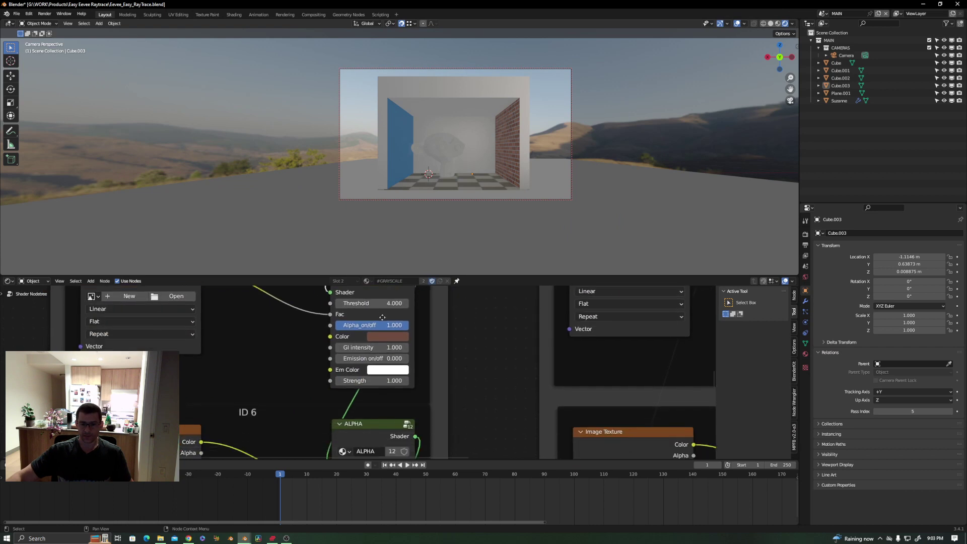
pyautogui.click(393, 349)
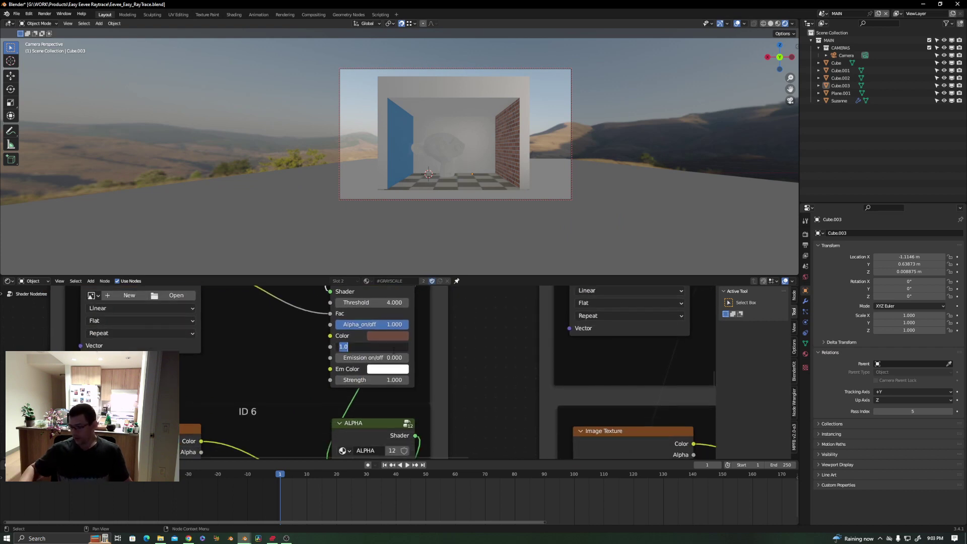
pyautogui.write('20')
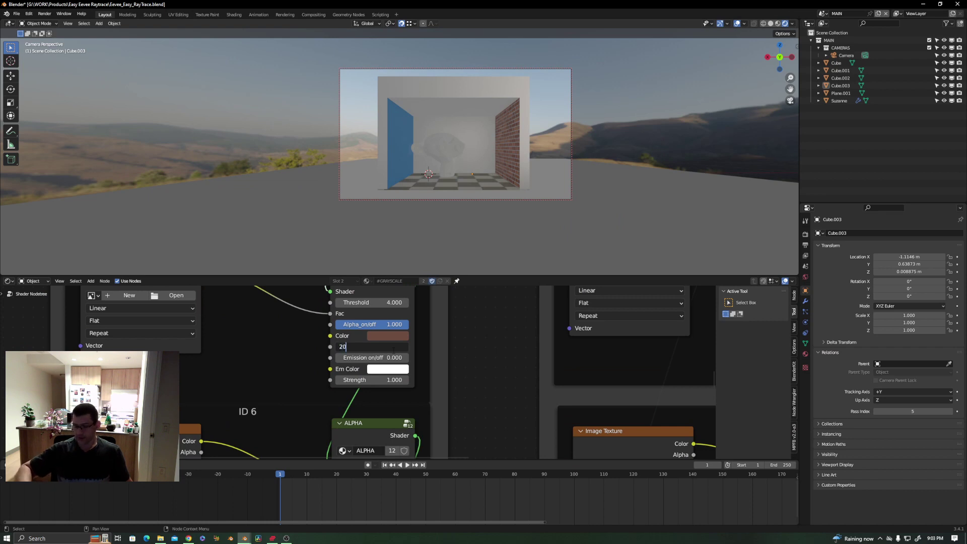
pyautogui.press('Return')
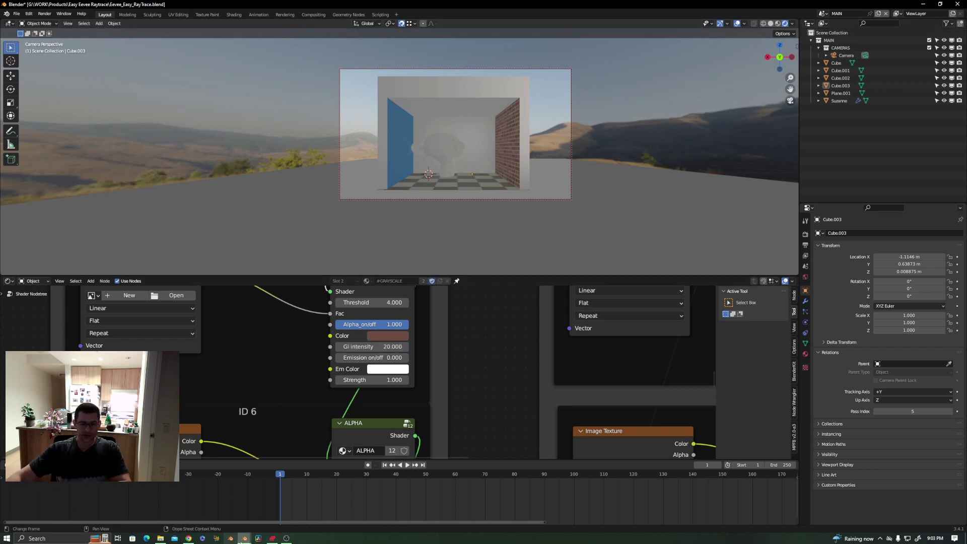
# Step: Render the scene into the empty render slot 4
pyautogui.moveTo(245, 538)
pyautogui.click(279, 515)
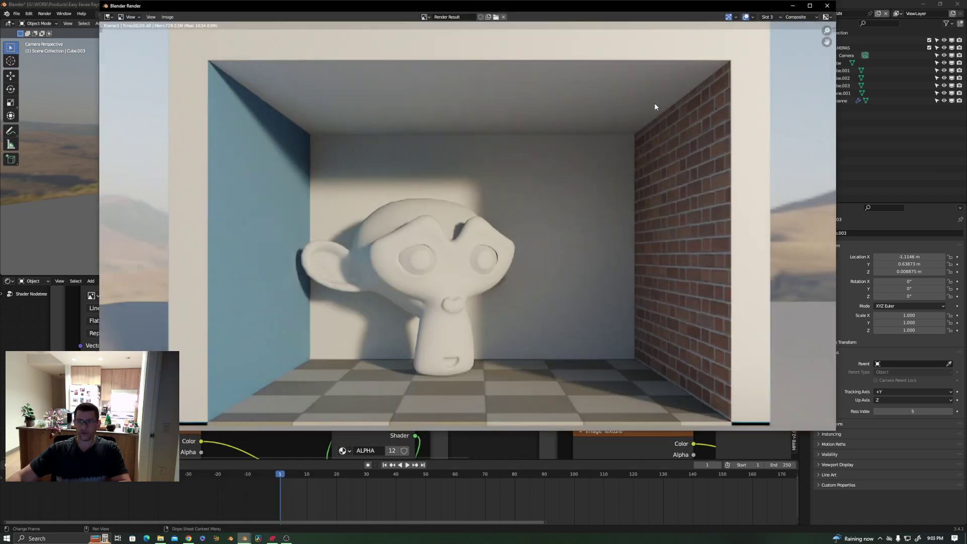
pyautogui.click(769, 18)
pyautogui.click(768, 48)
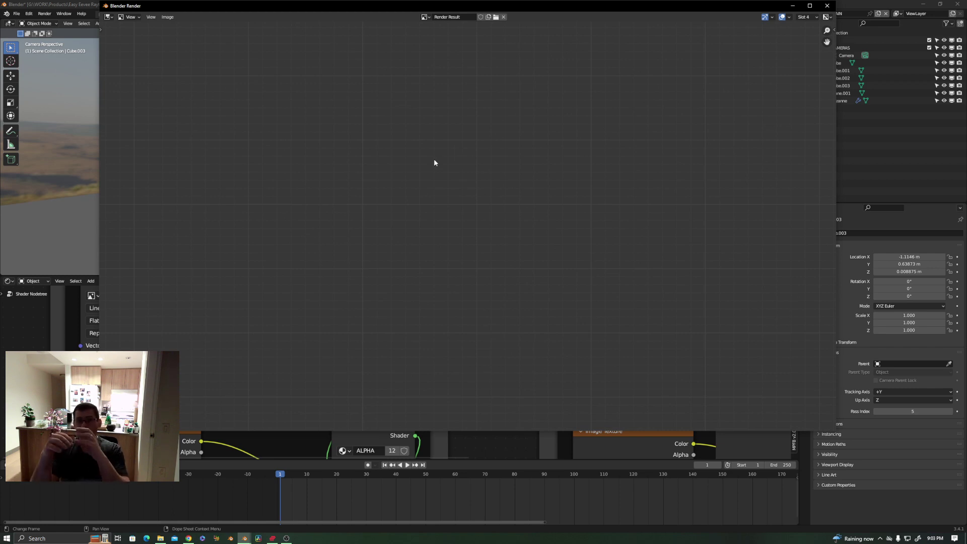
pyautogui.press('F12')
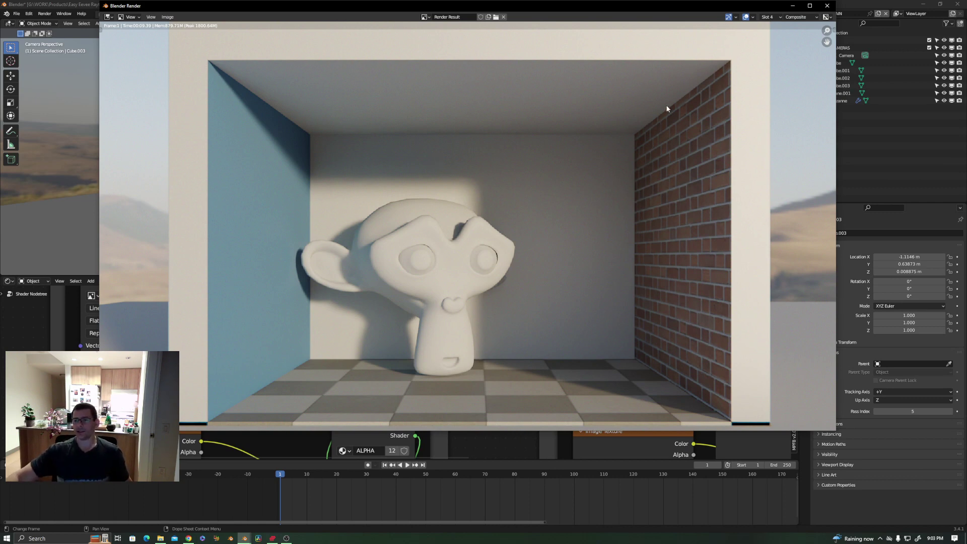
pyautogui.keyDown('ctrl'); pyautogui.scroll(1, 775, 19); pyautogui.keyUp('ctrl')
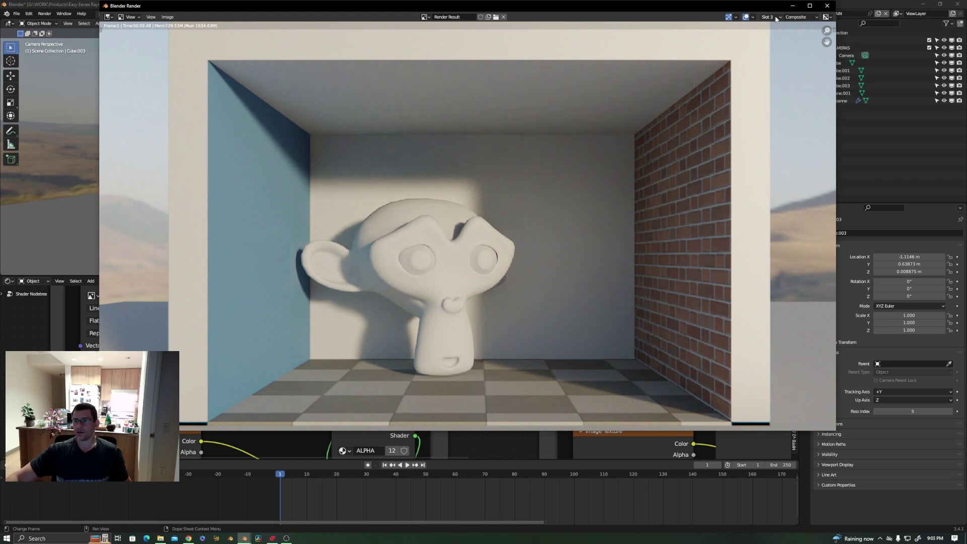
pyautogui.scroll(3, 637, 165)
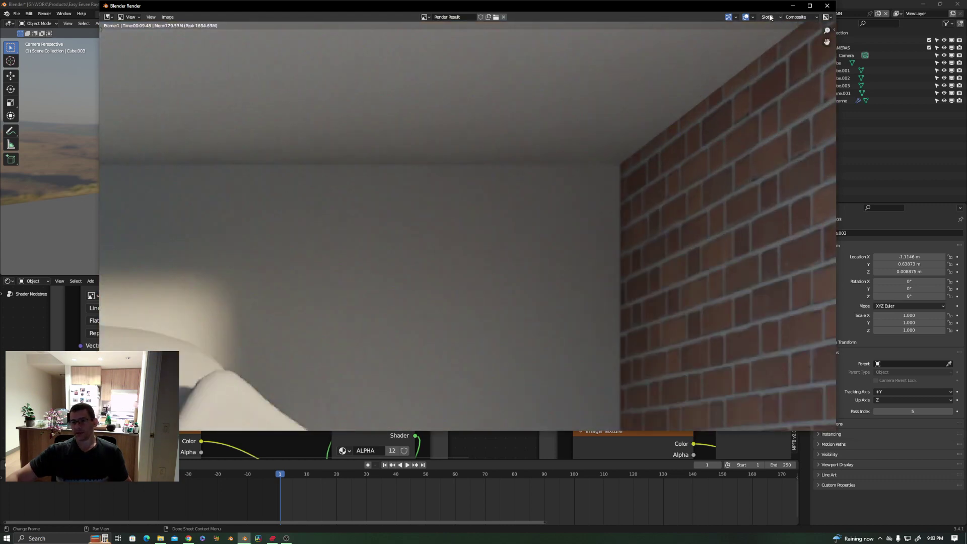
pyautogui.keyDown('ctrl'); pyautogui.scroll(-1, 770, 18); pyautogui.keyUp('ctrl')
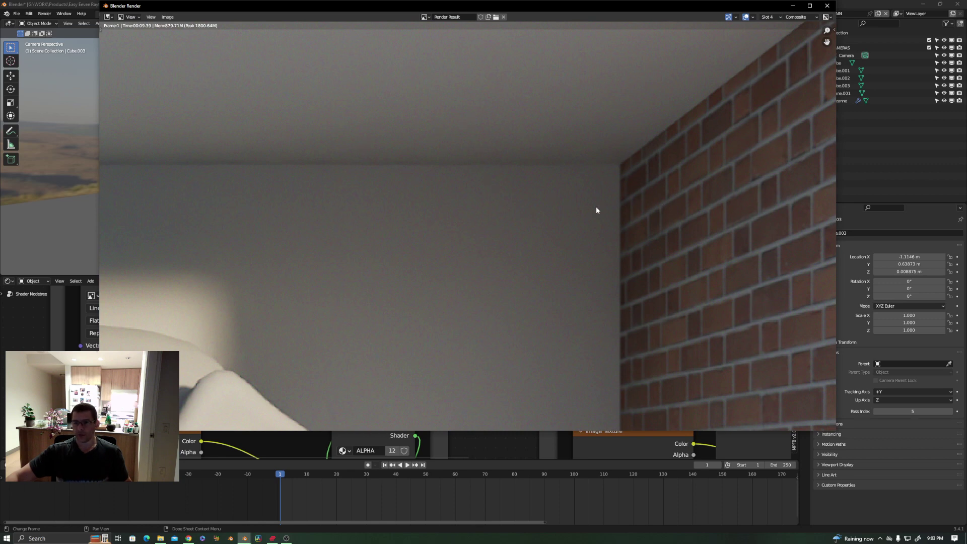
pyautogui.scroll(-5, 619, 379)
pyautogui.scroll(5, 650, 387)
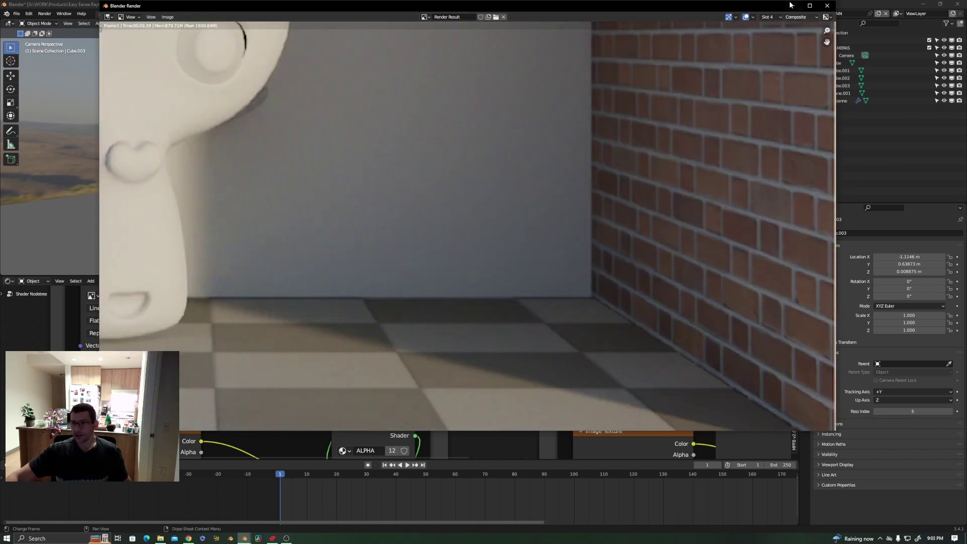
pyautogui.press('j')
pyautogui.hotkey('alt', 'j')
pyautogui.press('j')
pyautogui.hotkey('alt', 'j')
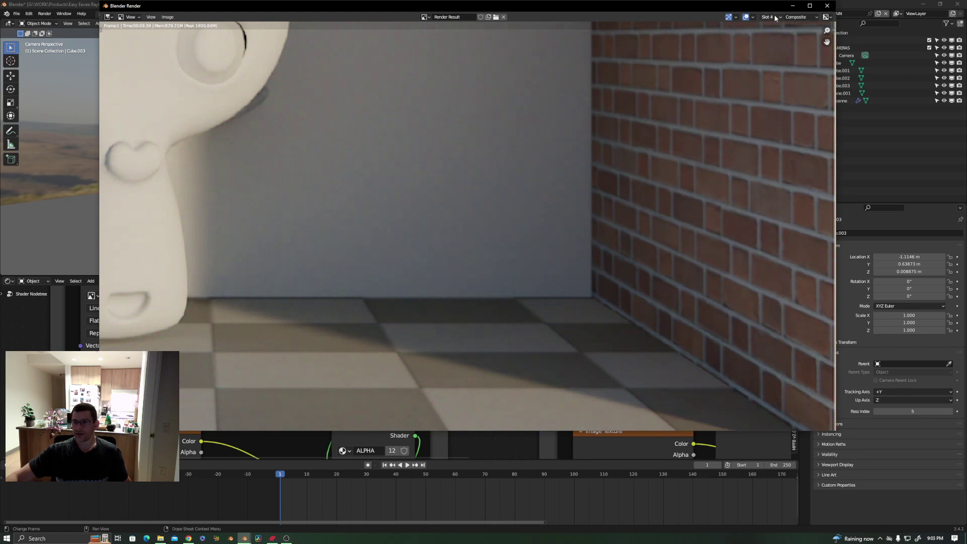
pyautogui.scroll(-5, 627, 268)
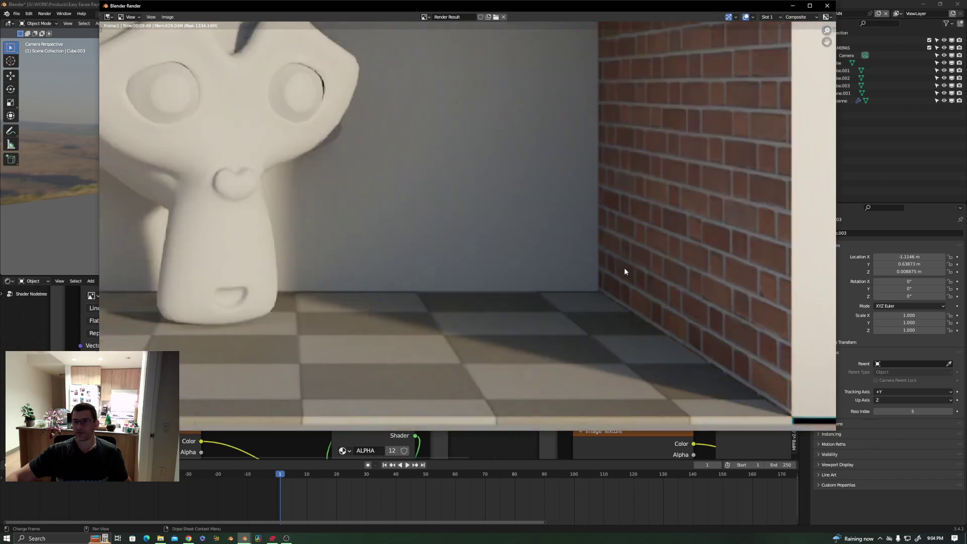
pyautogui.scroll(5, 589, 64)
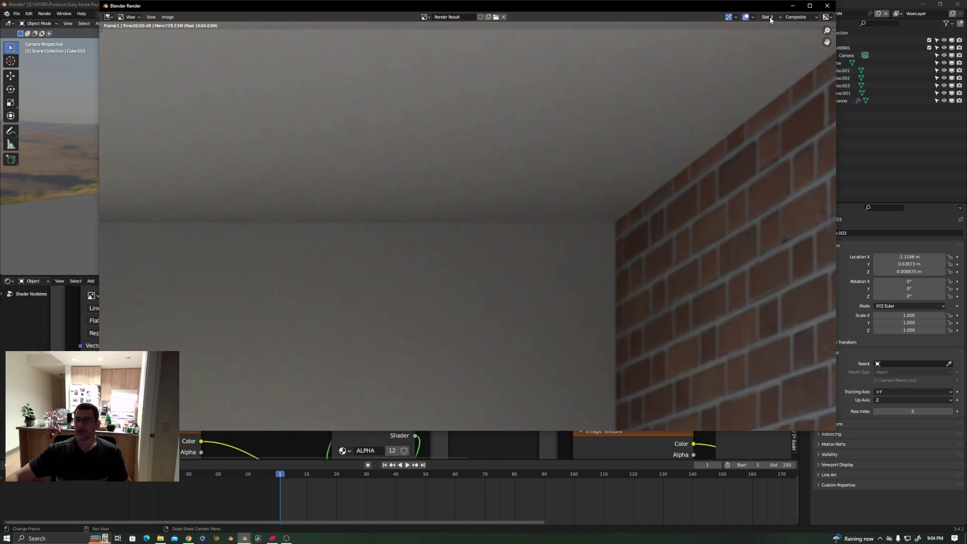
pyautogui.scroll(-6, 609, 234)
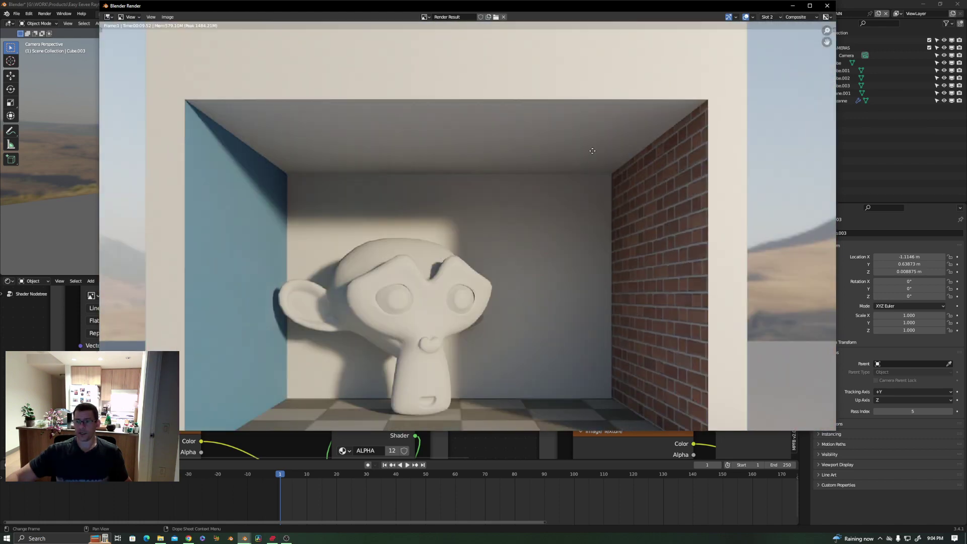
pyautogui.moveTo(592, 151); pyautogui.dragTo(597, 254, button='middle')
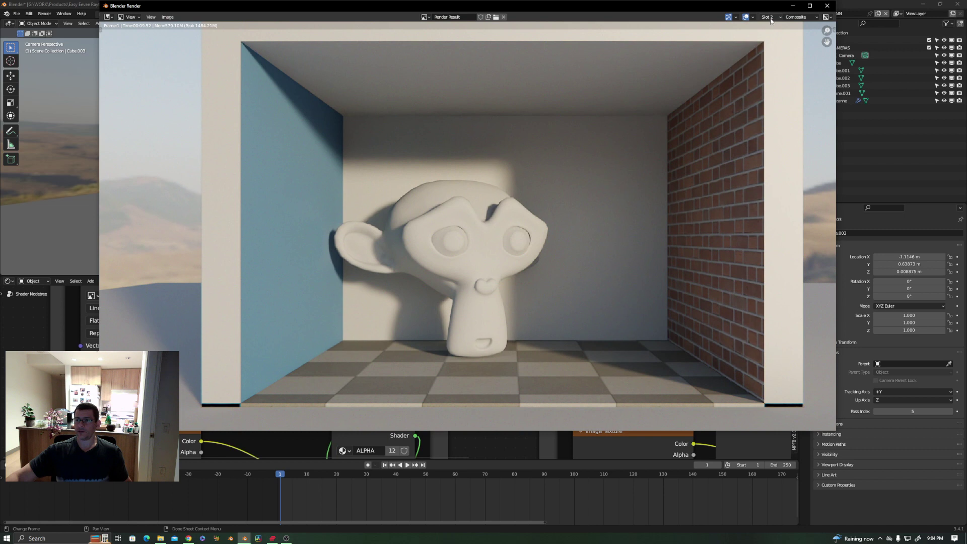
pyautogui.press('j')
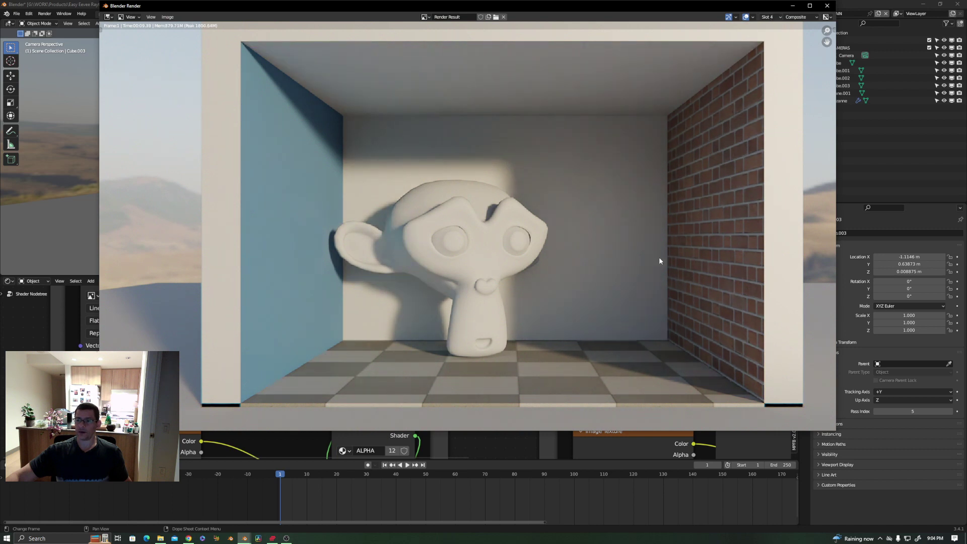
pyautogui.press('j')
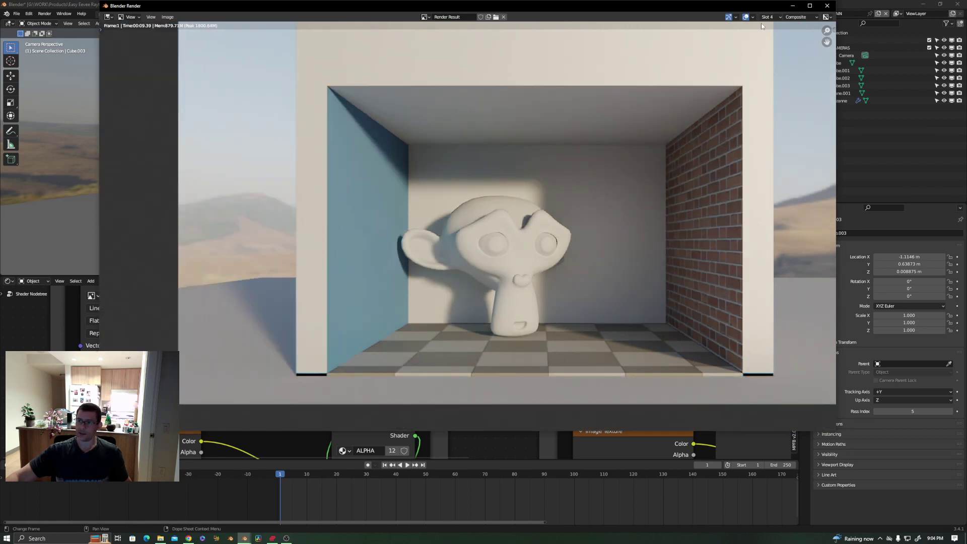